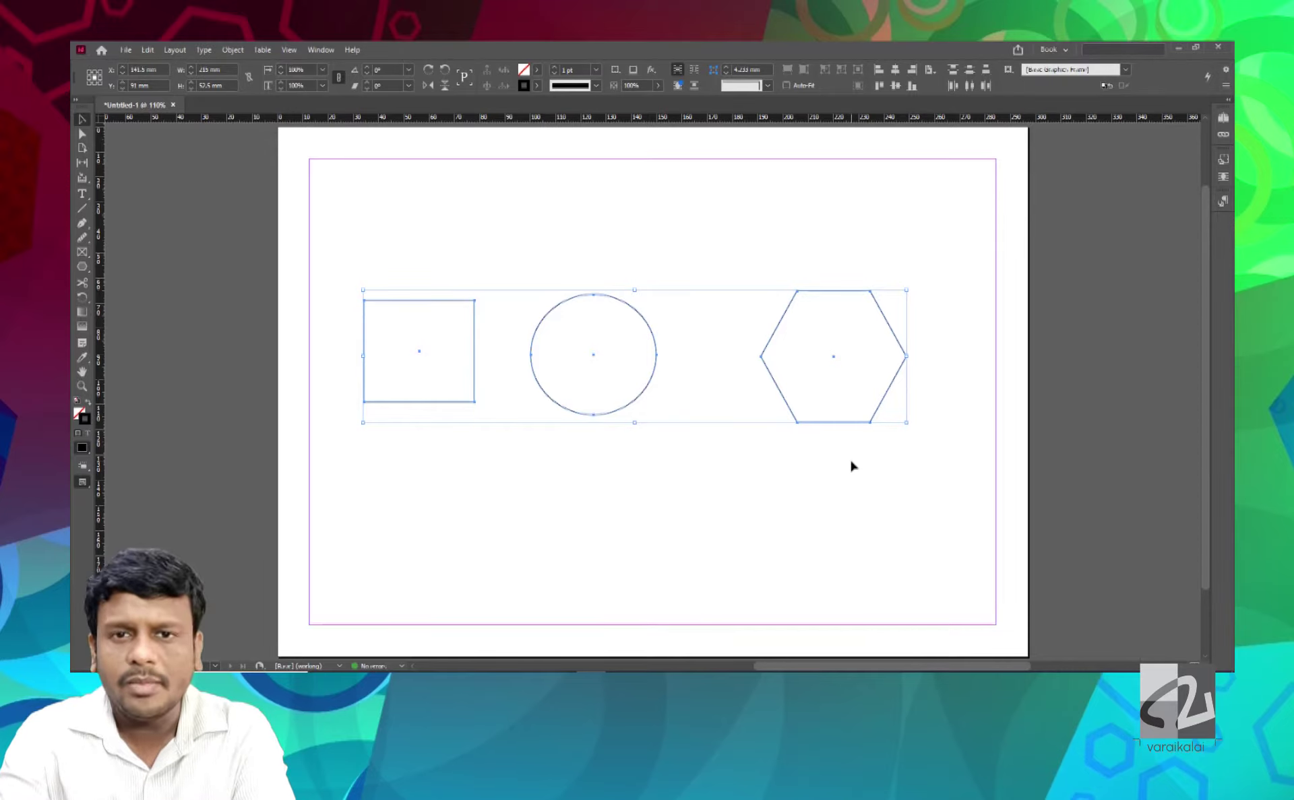
Step: Delete the selected square, circle and hexagon from the page
key(Delete)
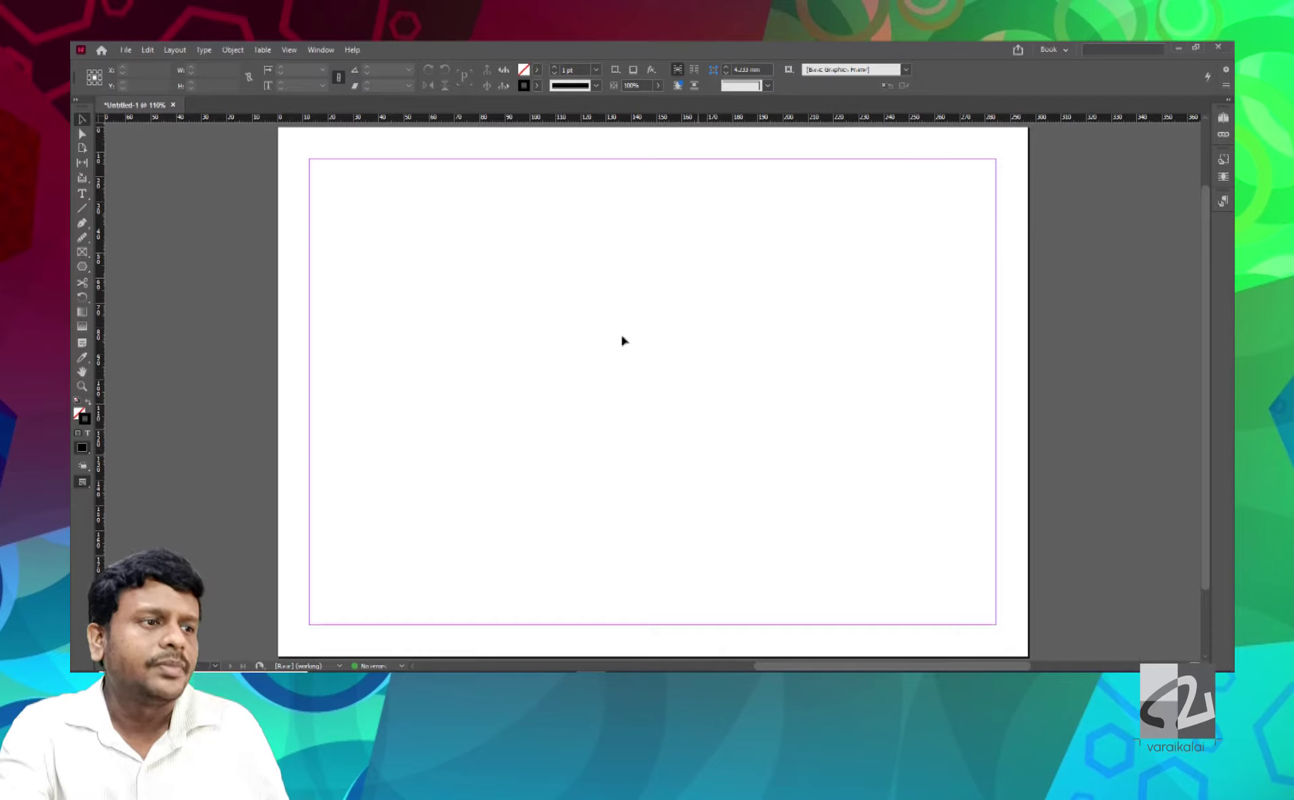
click(86, 266)
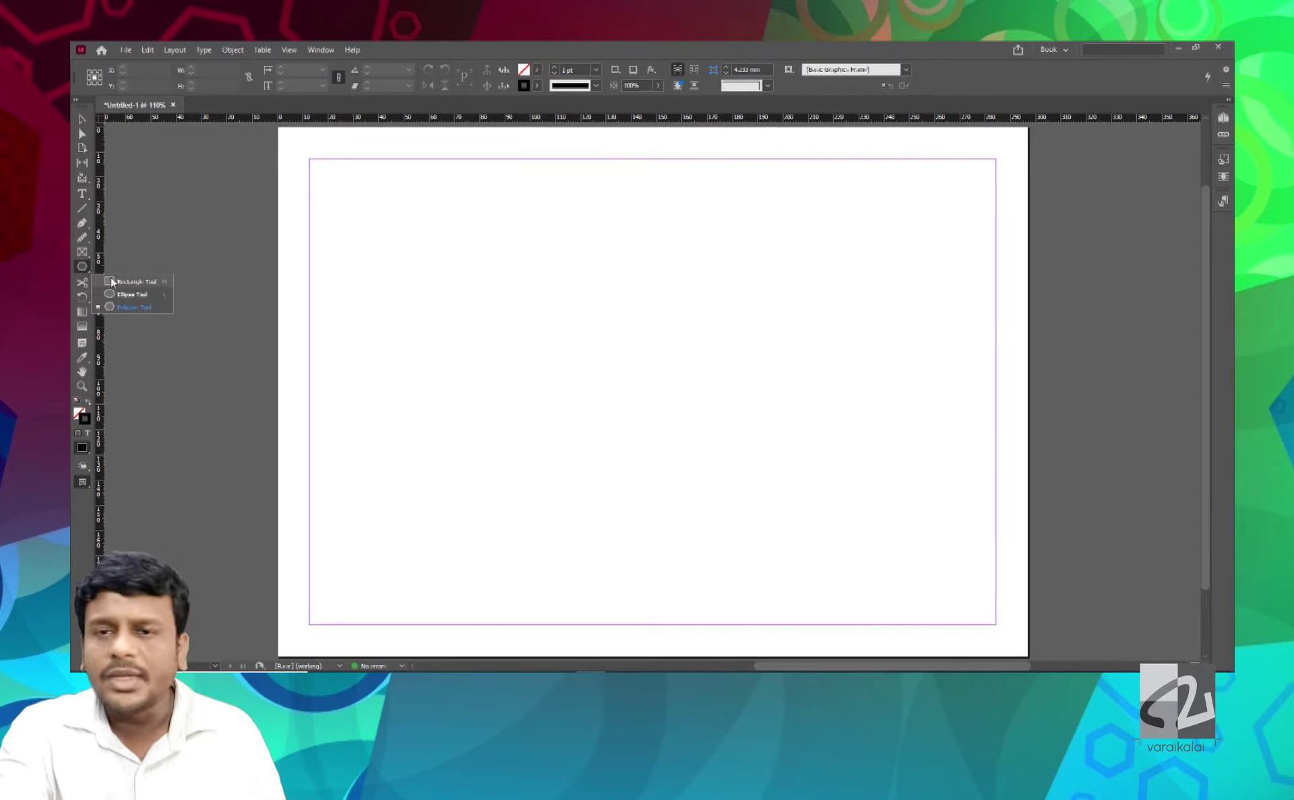
click(111, 280)
mouse_move(366, 243)
mouse_down()
mouse_move(510, 418)
mouse_move(537, 486)
mouse_move(579, 512)
mouse_move(864, 542)
mouse_move(586, 459)
mouse_move(471, 283)
mouse_move(468, 491)
mouse_move(786, 489)
mouse_move(786, 460)
mouse_move(768, 595)
mouse_move(774, 563)
mouse_up()
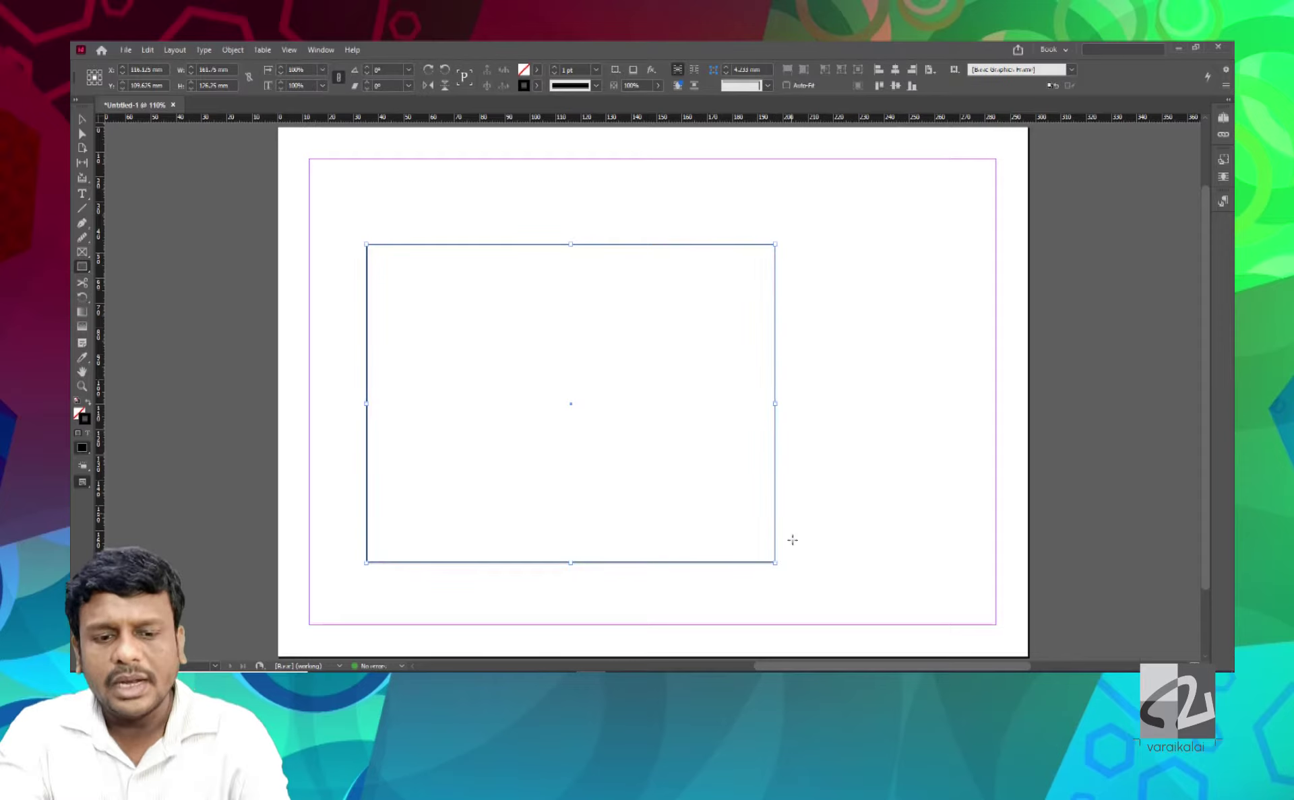
key(Delete)
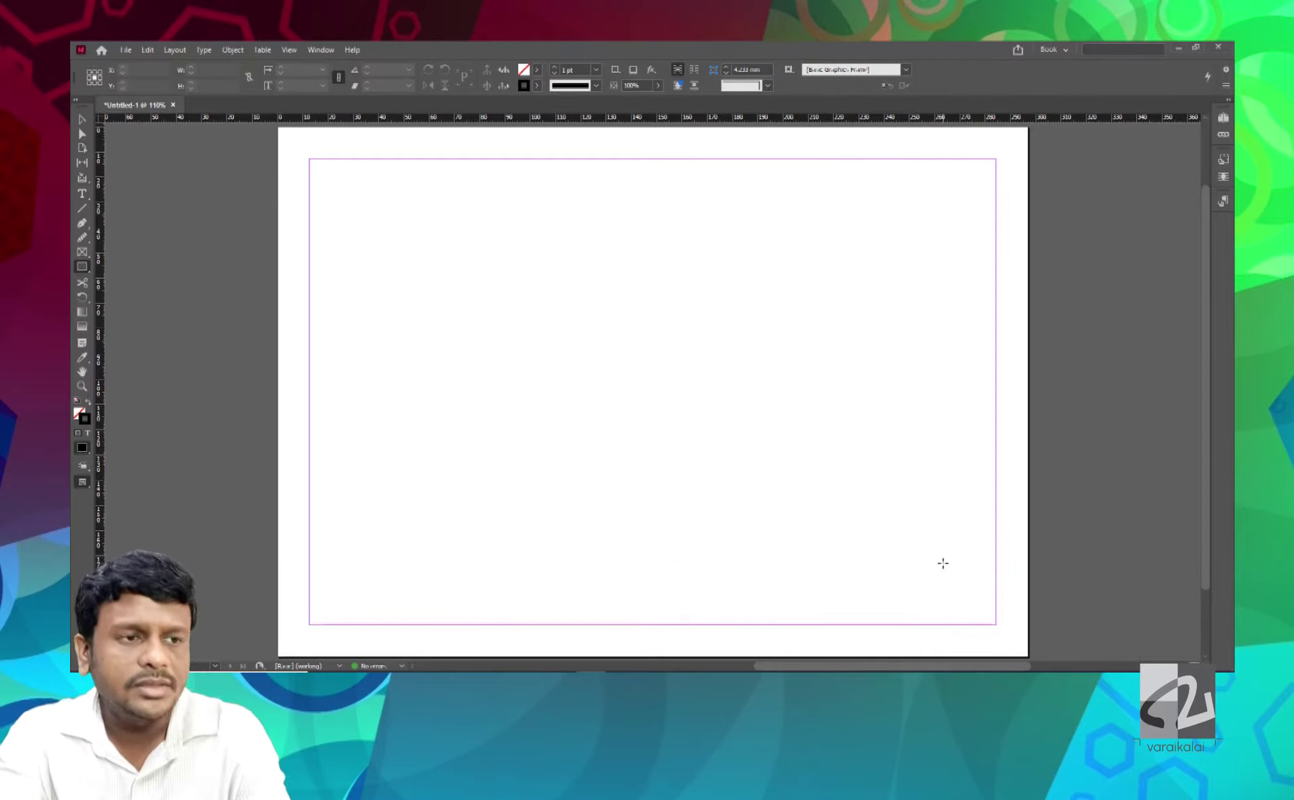
Step: Draw a square about 134.5 mm wide on the page and a circle about 91 mm in diameter to its right
mouse_move(344, 202)
mouse_down()
mouse_move(561, 404)
mouse_move(741, 544)
mouse_up()
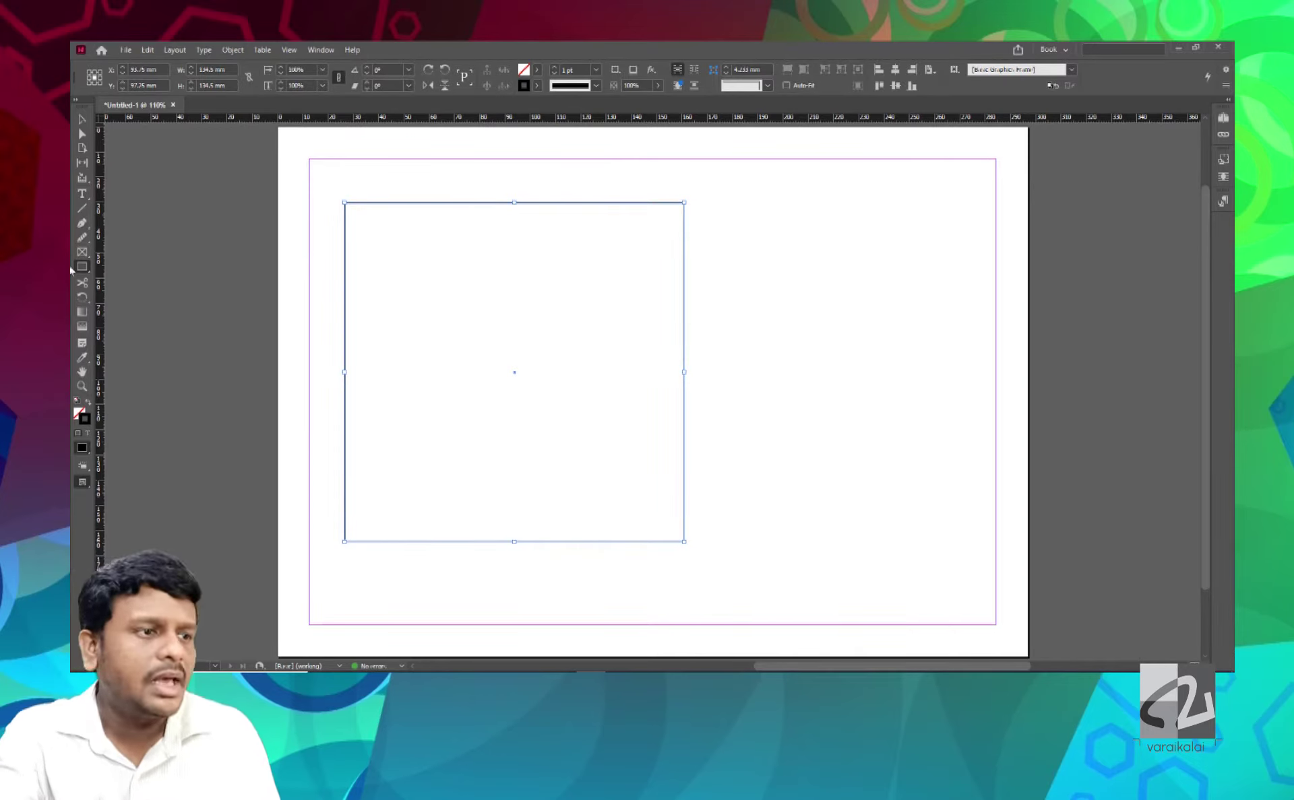
drag(81, 273, 128, 292)
drag(737, 251, 966, 525)
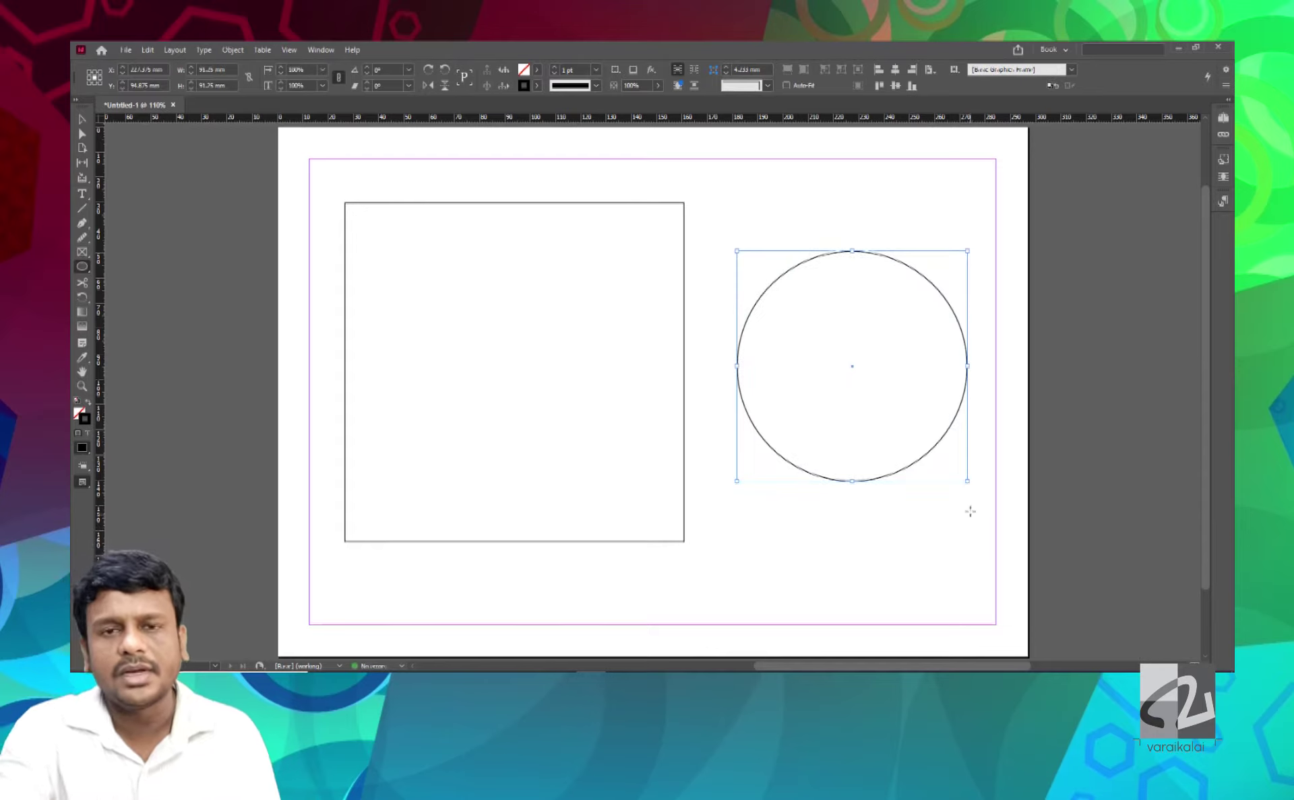
Step: Show the color controls for the selected circle and set their color mode to CMYK
click(86, 123)
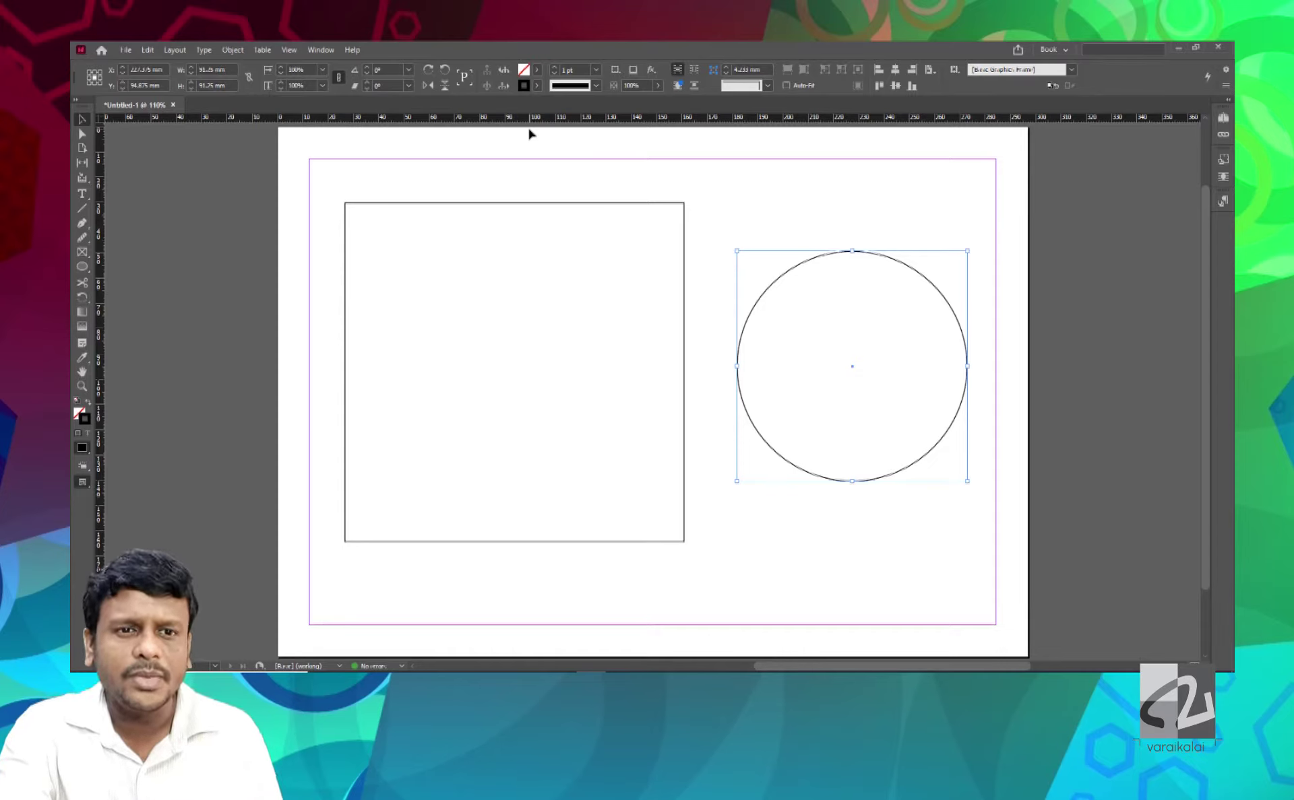
click(332, 51)
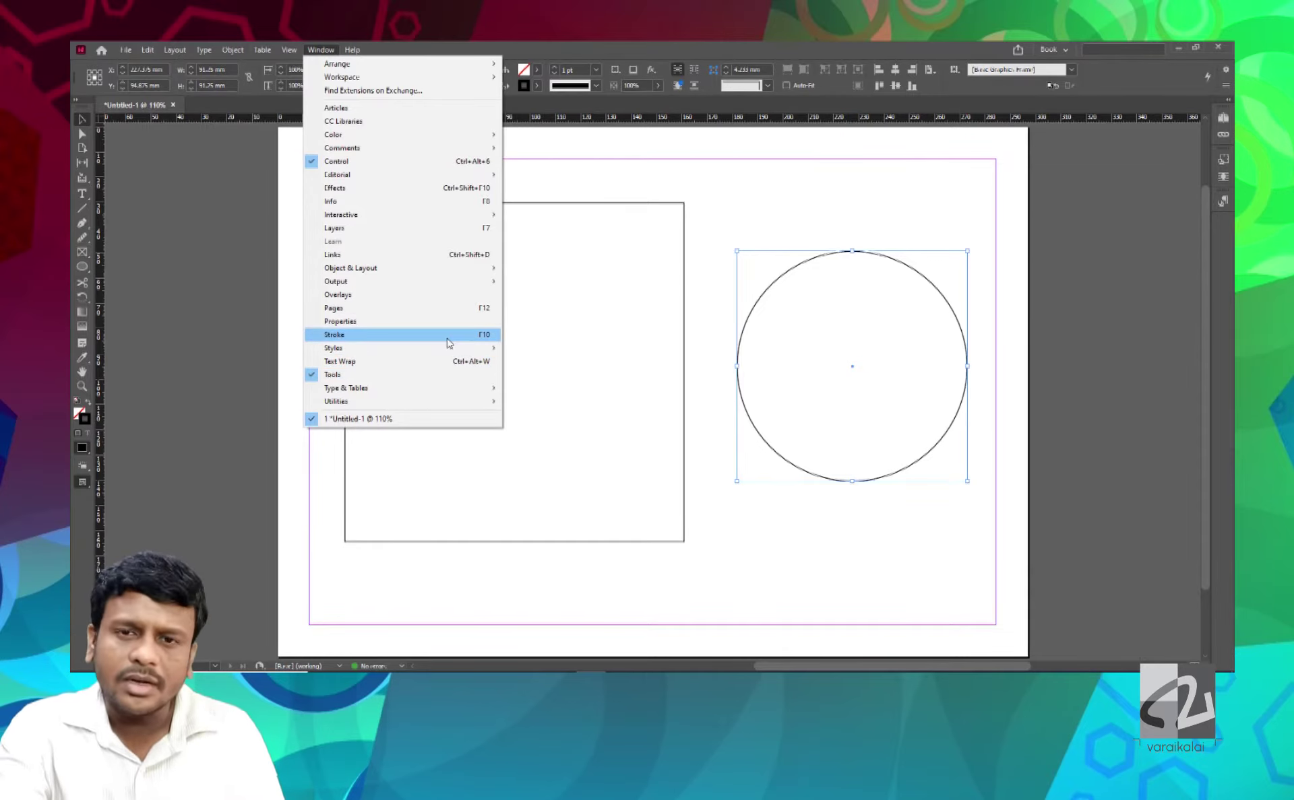
mouse_move(432, 157)
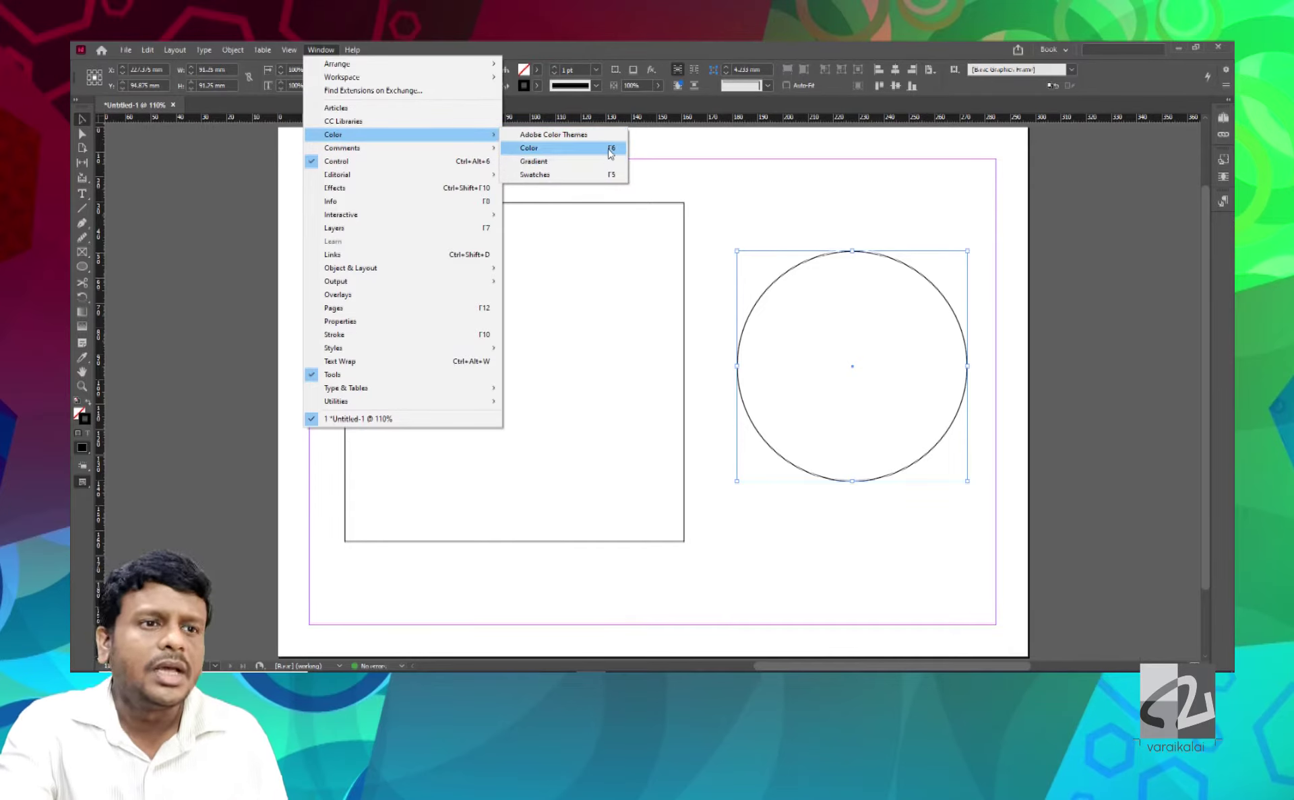
click(609, 150)
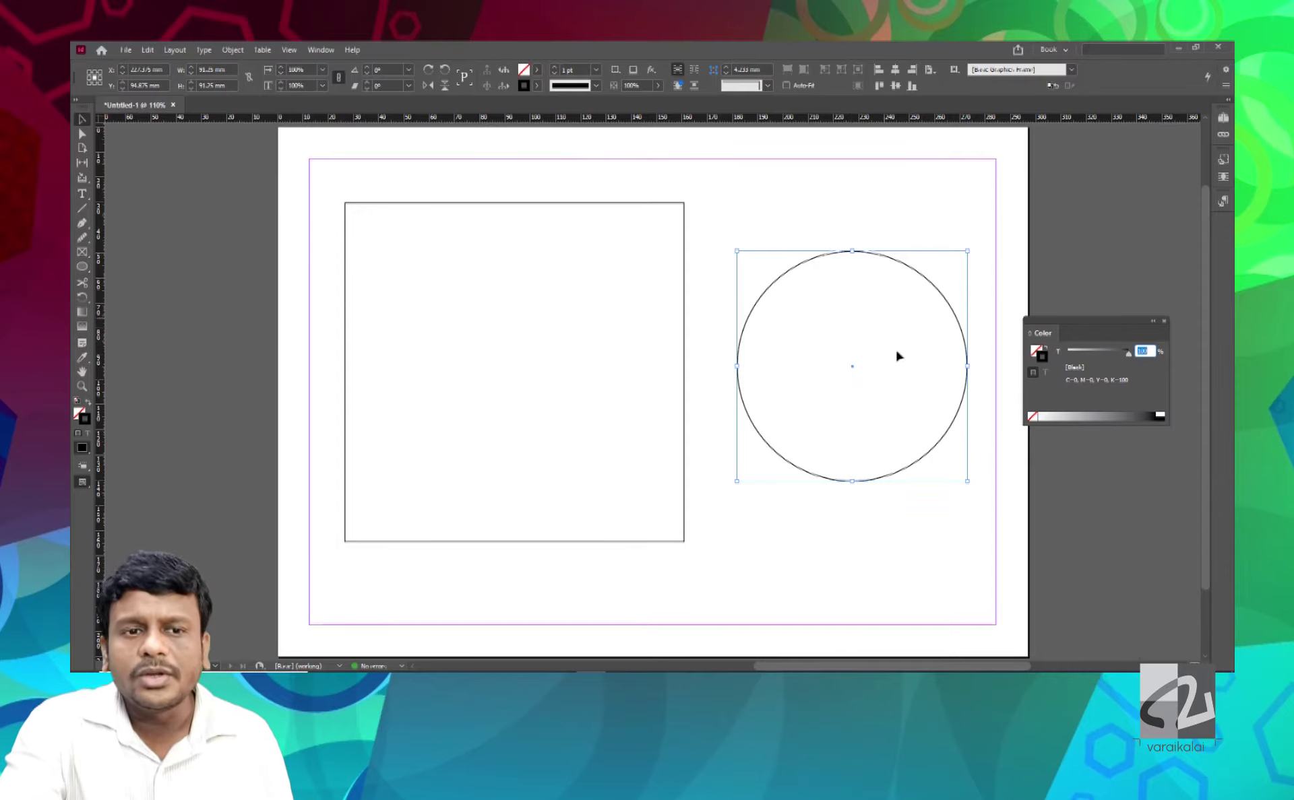
drag(1127, 353, 1152, 367)
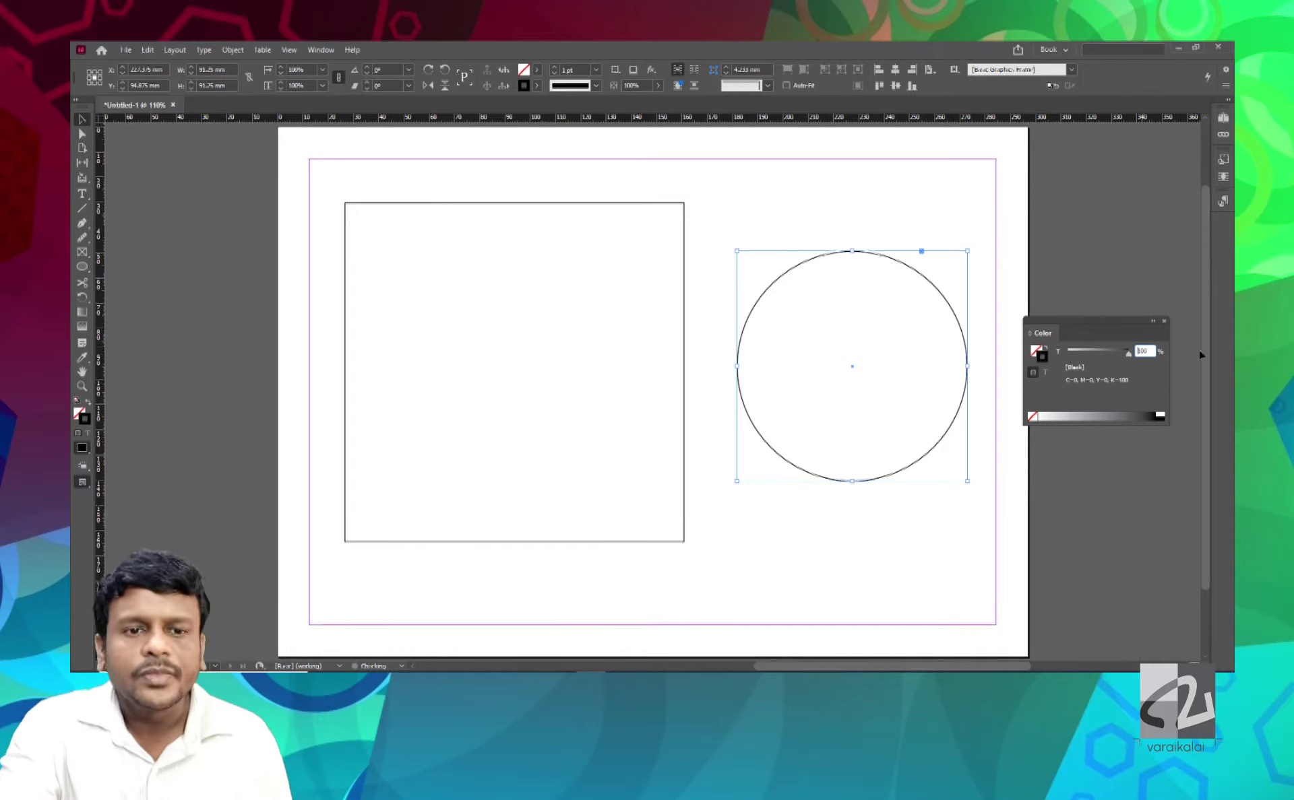
click(1162, 335)
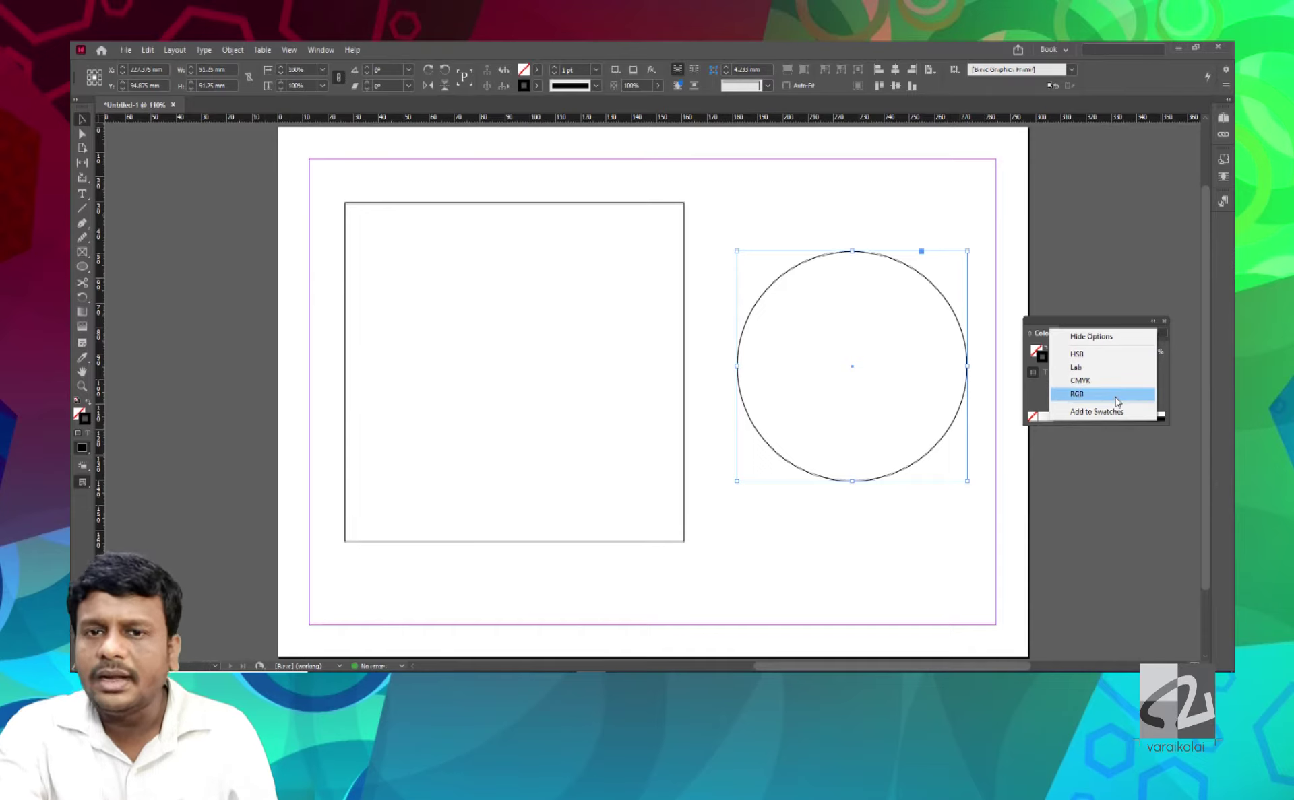
click(1117, 381)
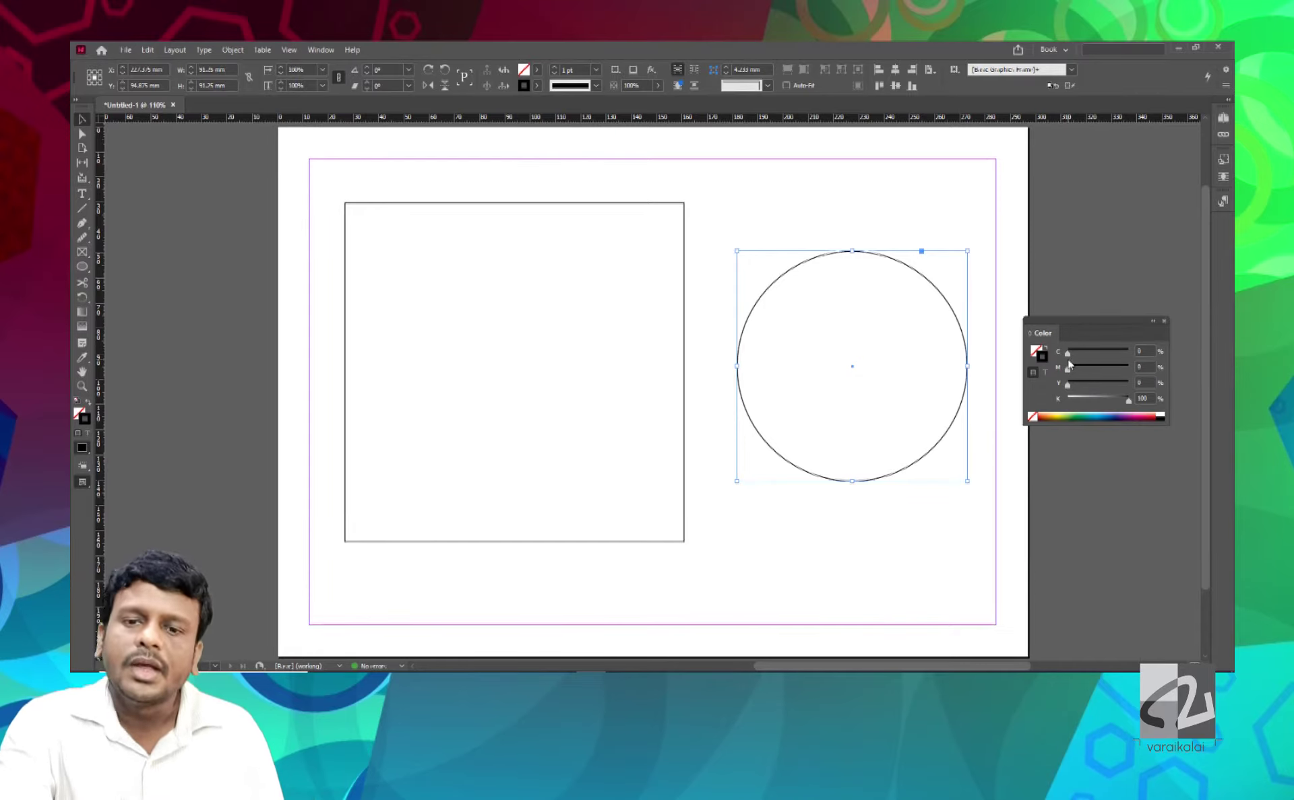
Step: Try the RGB and CMYK color modes while alternating between the circle's fill and stroke
click(1165, 333)
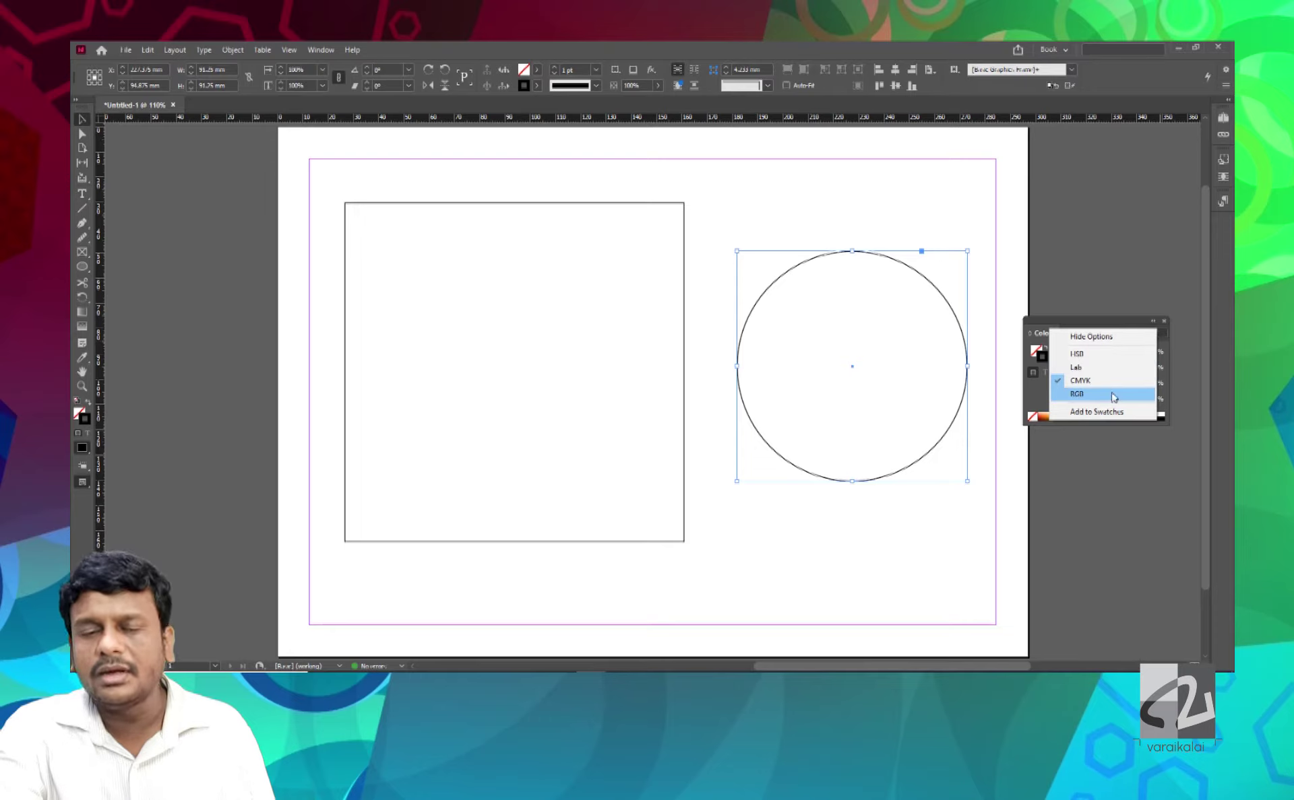
click(1113, 397)
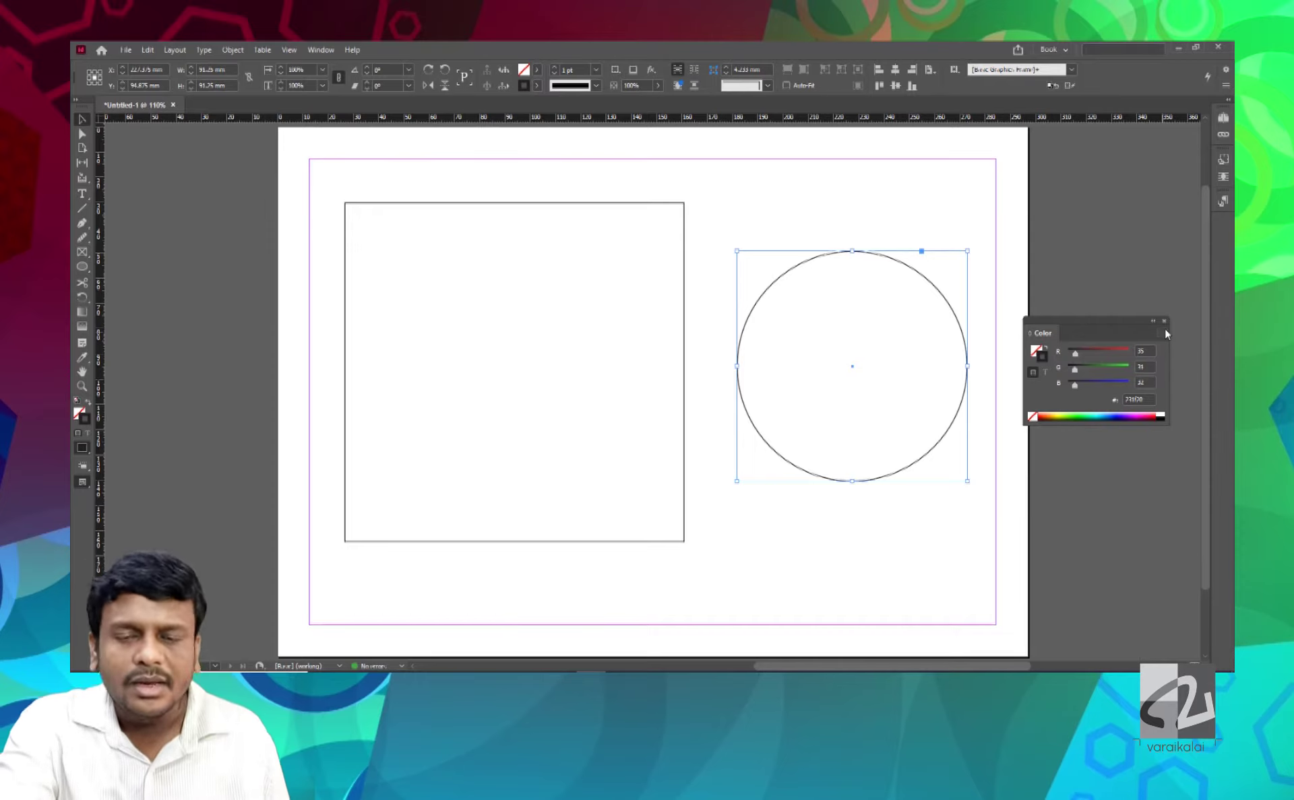
click(1035, 351)
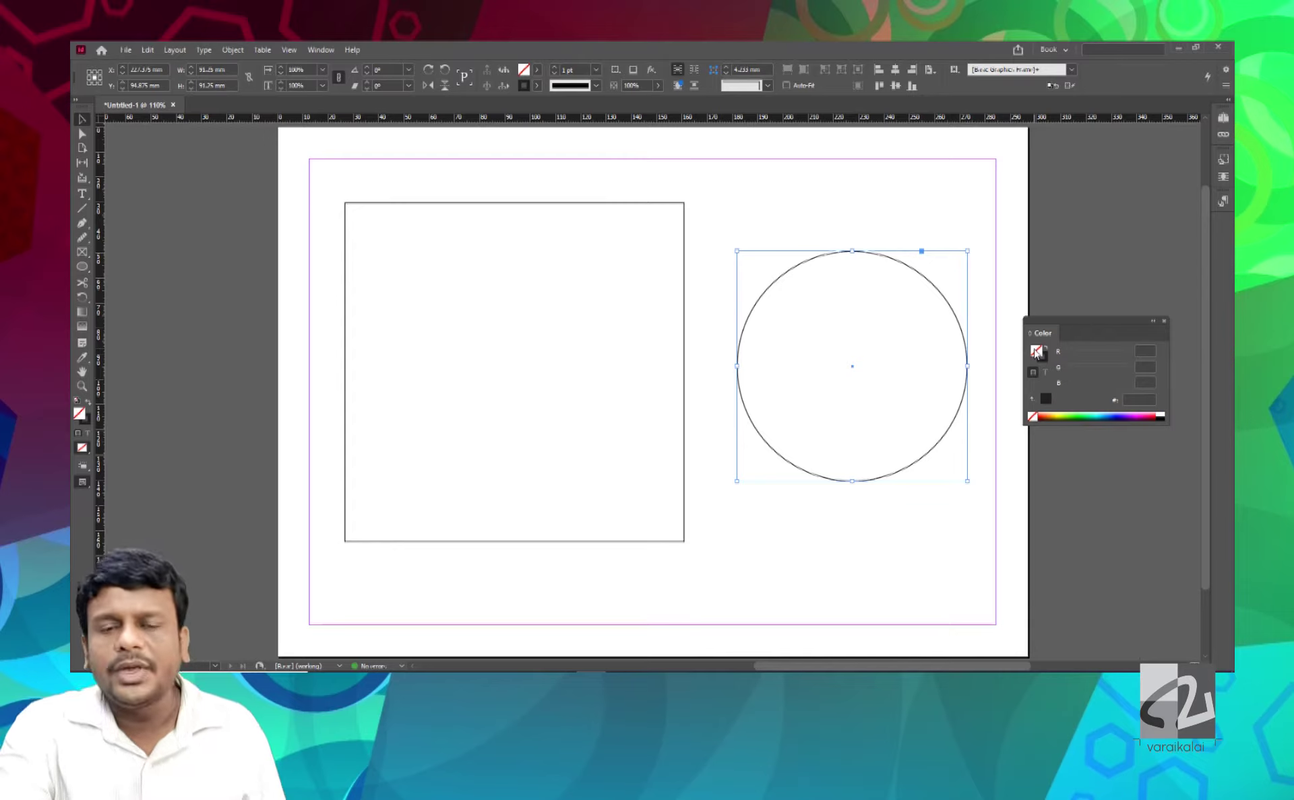
click(1160, 333)
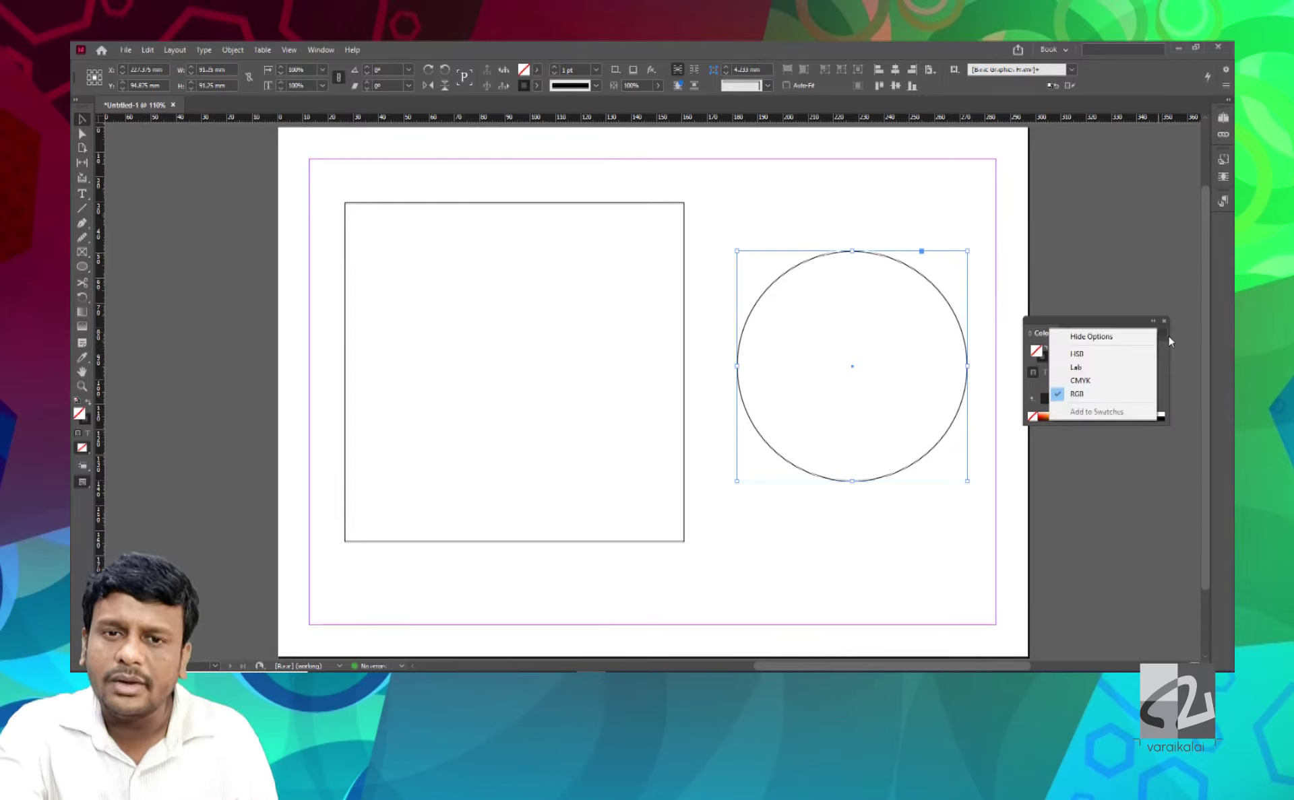
click(1125, 381)
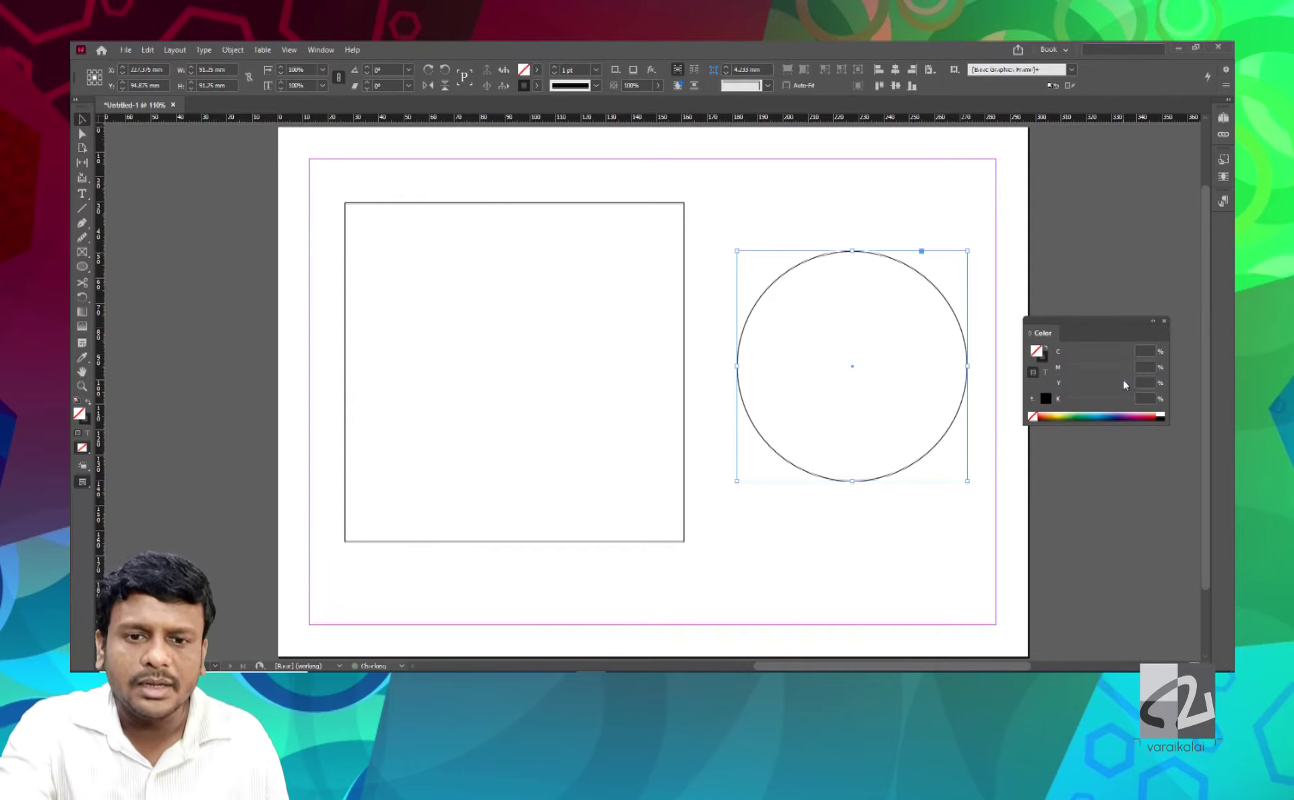
click(1045, 359)
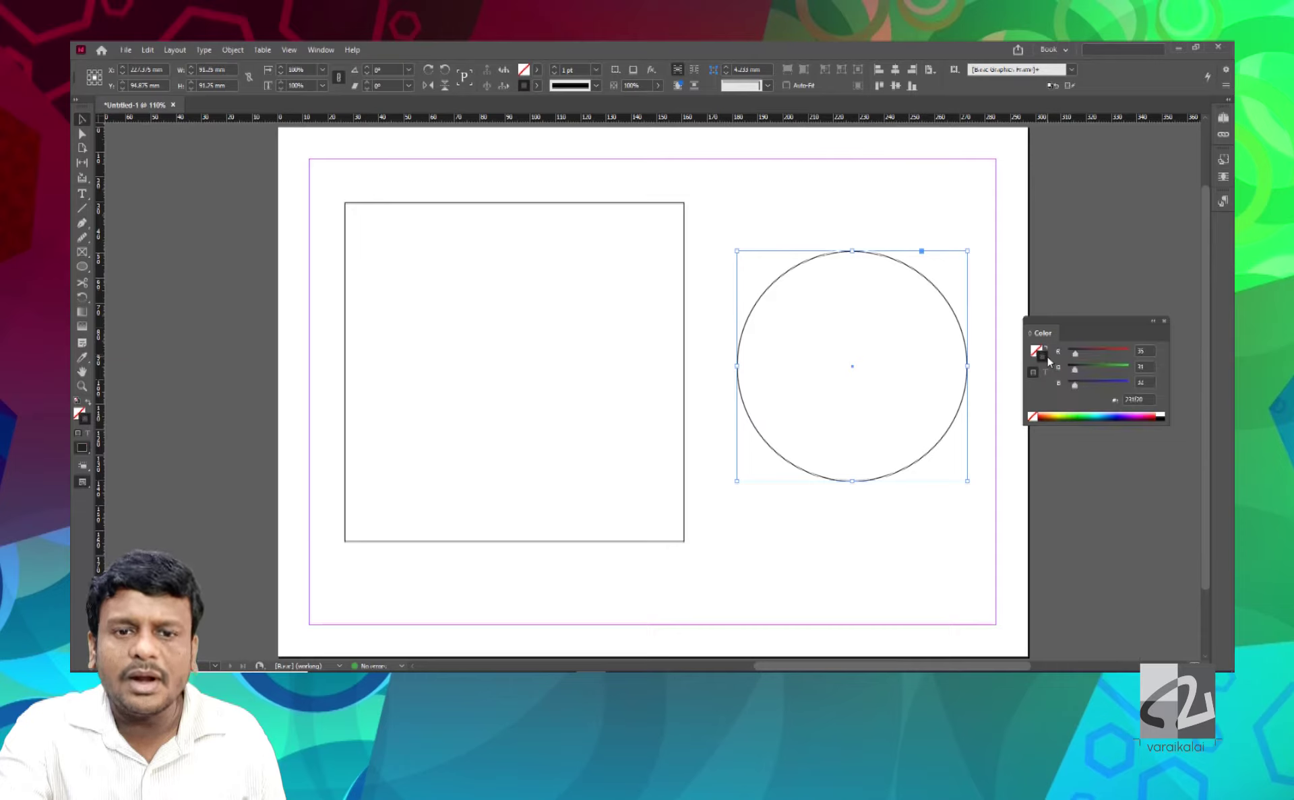
click(1035, 351)
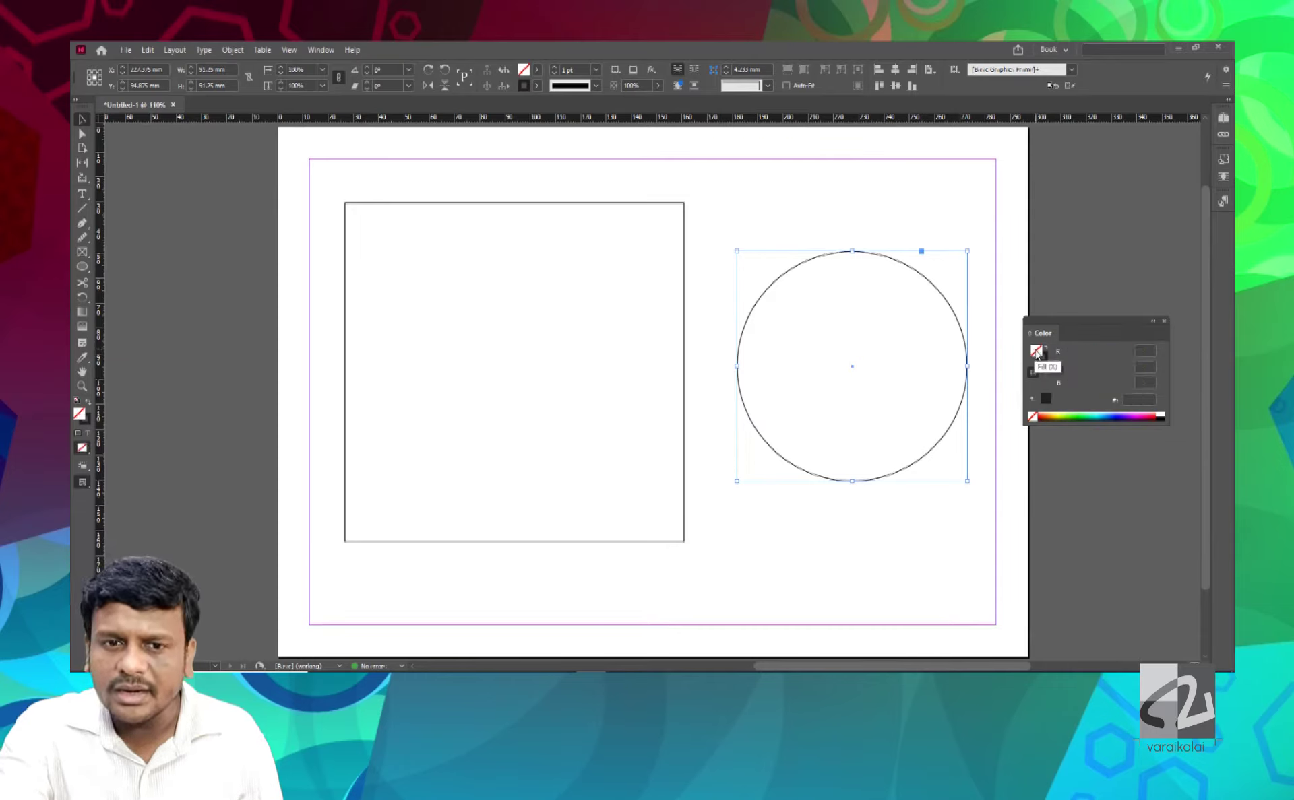
Step: Set the circle's stroke color to a light yellow with 75% yellow
click(1040, 356)
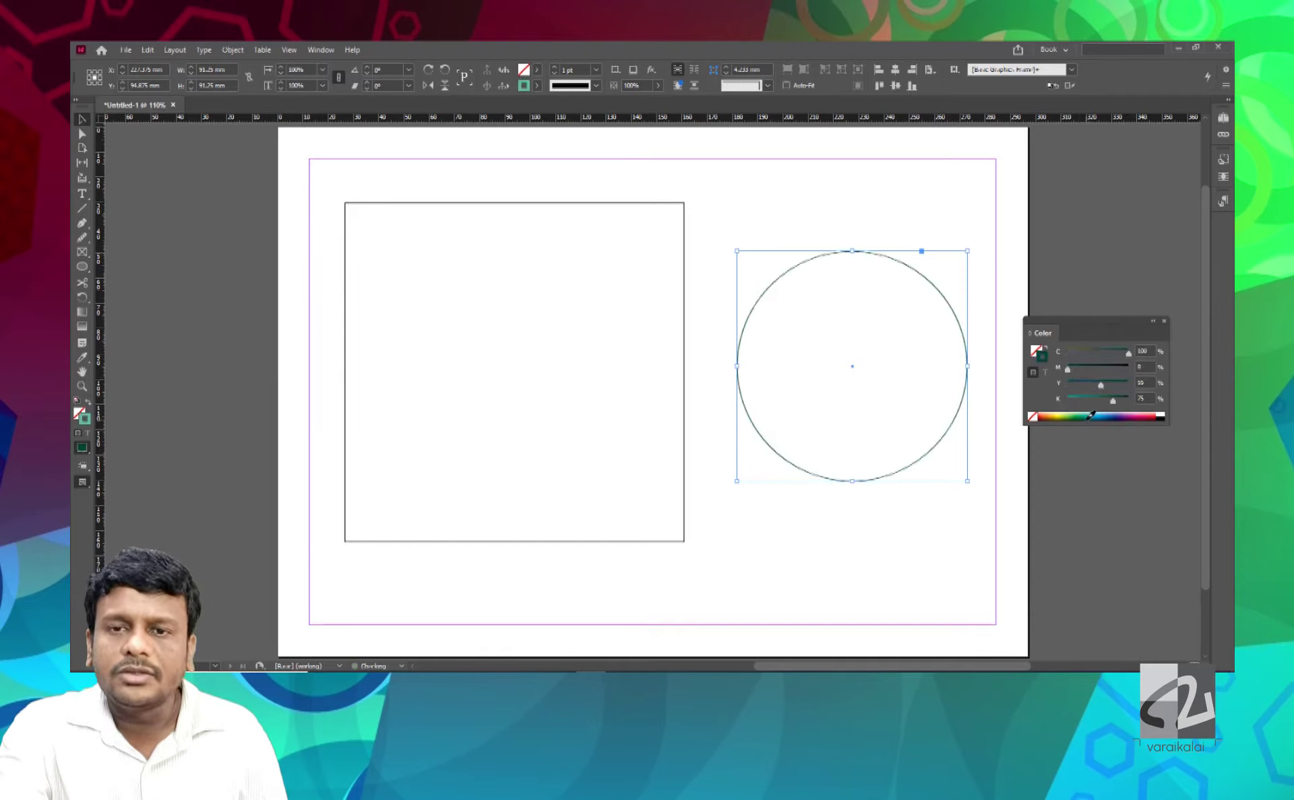
shift+click(1101, 415)
click(1072, 416)
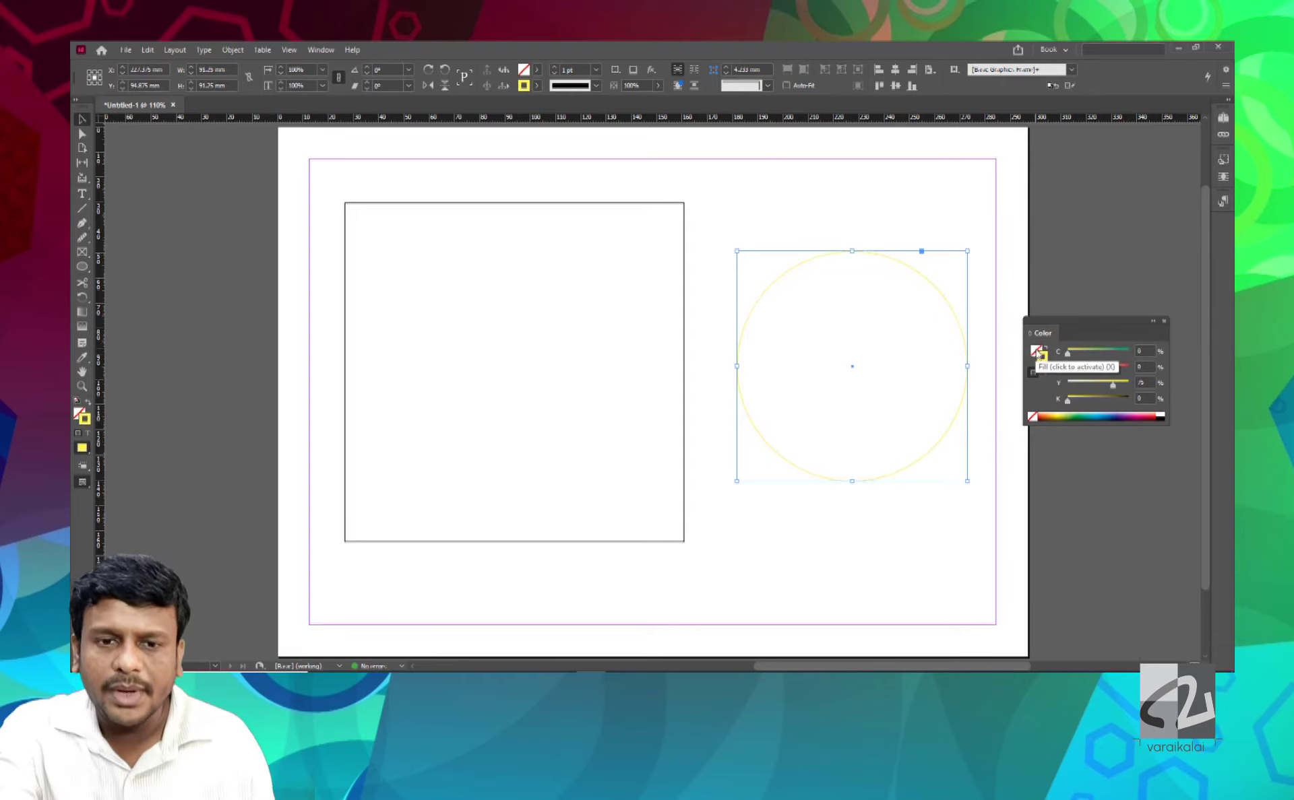
Step: Try purple and dark blue fills for the circle from the color spectrum
click(1036, 353)
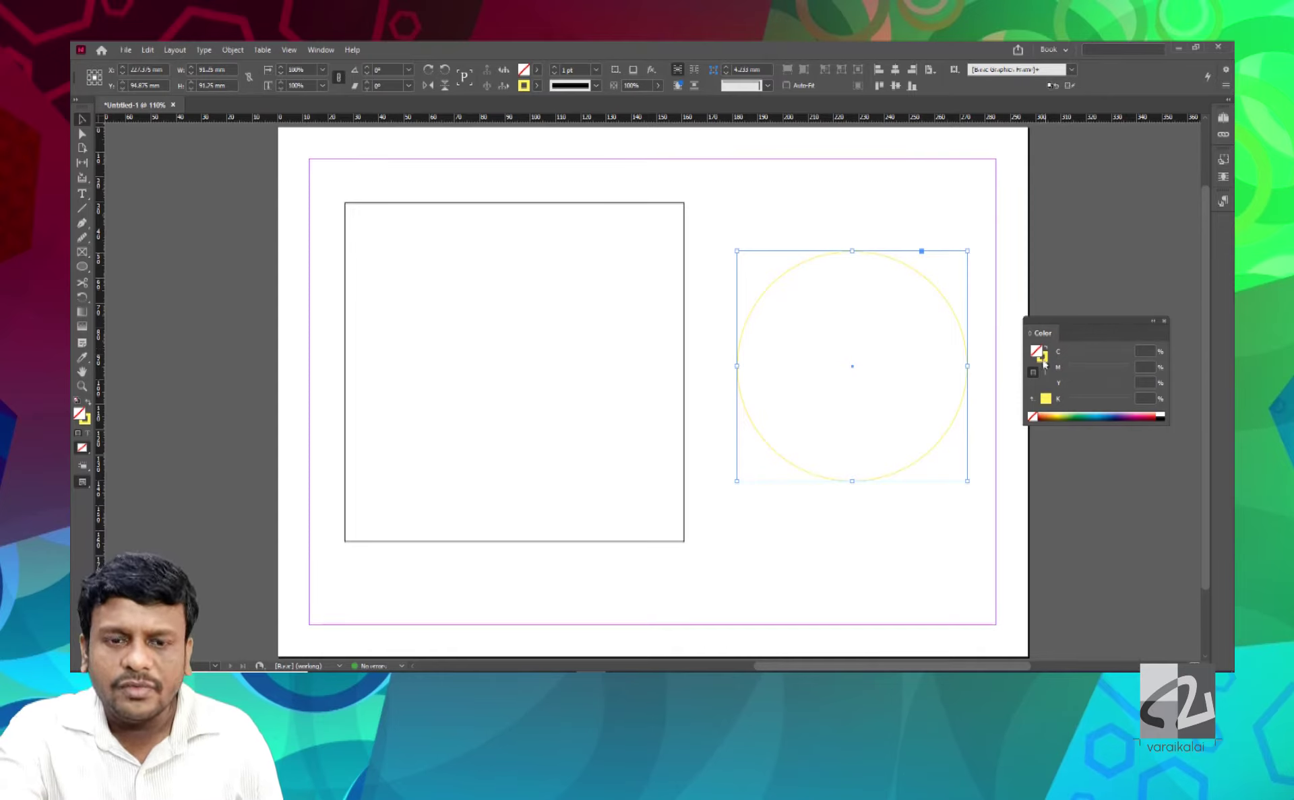
drag(1075, 412, 1139, 415)
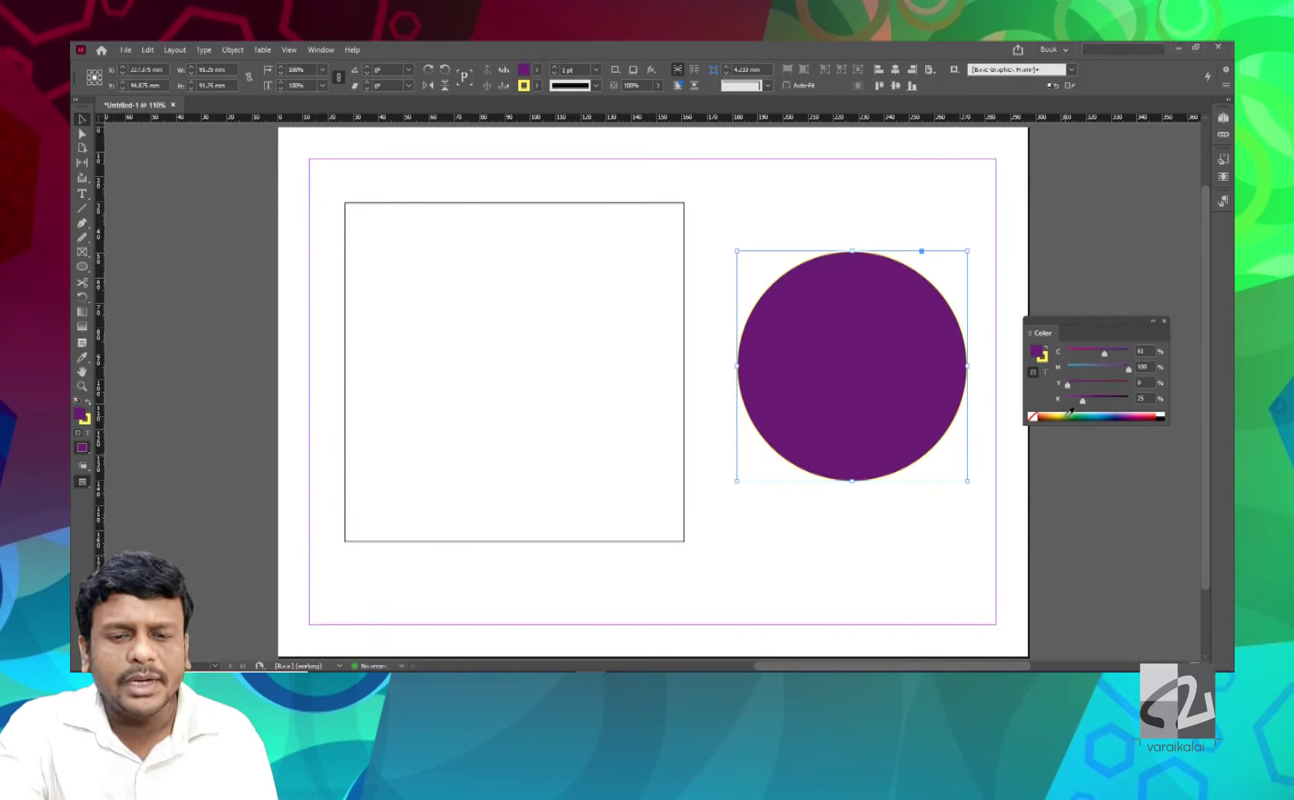
mouse_move(1114, 411)
mouse_down()
mouse_move(1073, 412)
mouse_move(1108, 412)
mouse_up()
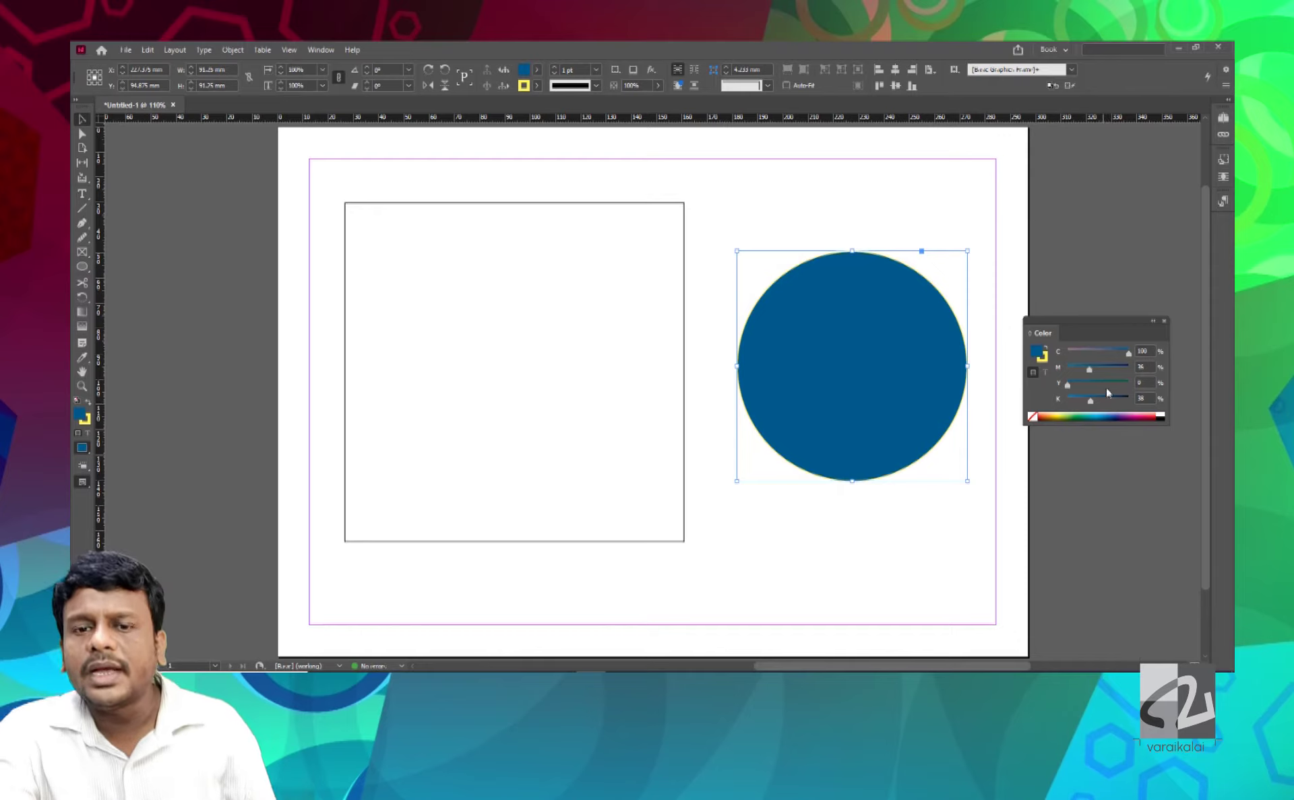
Step: Mix a dark plum fill for the circle with the CMYK values, using 25% yellow and 65% black
drag(1128, 353, 1107, 403)
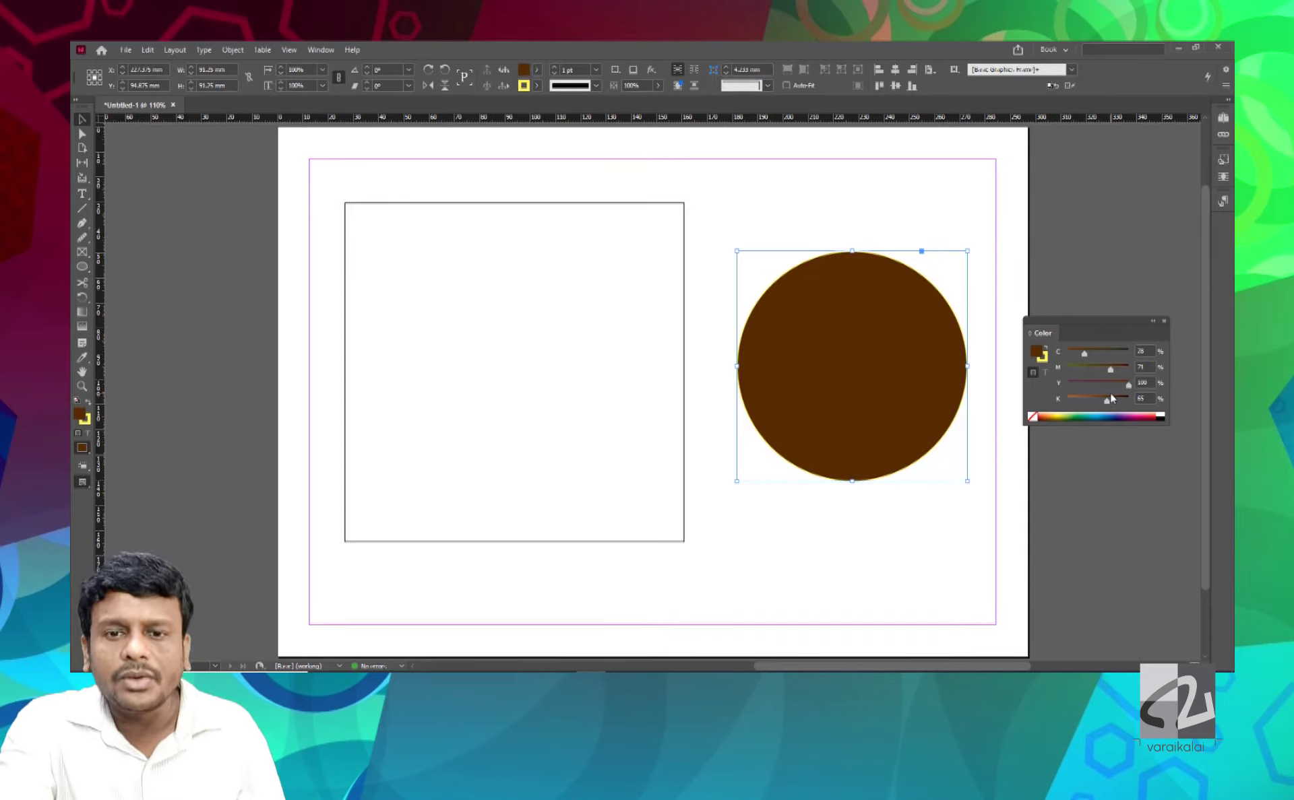
click(1144, 351)
key(Tab)
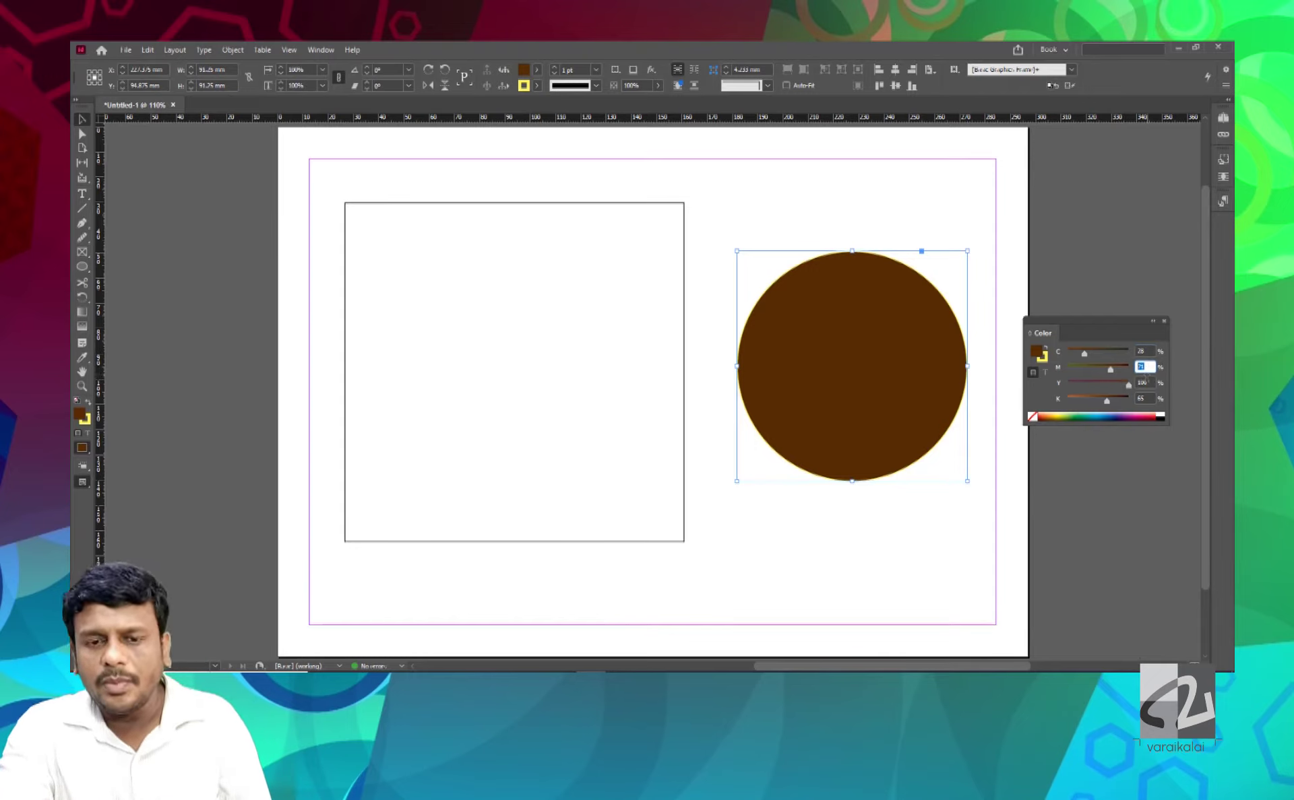
drag(1085, 387, 1082, 384)
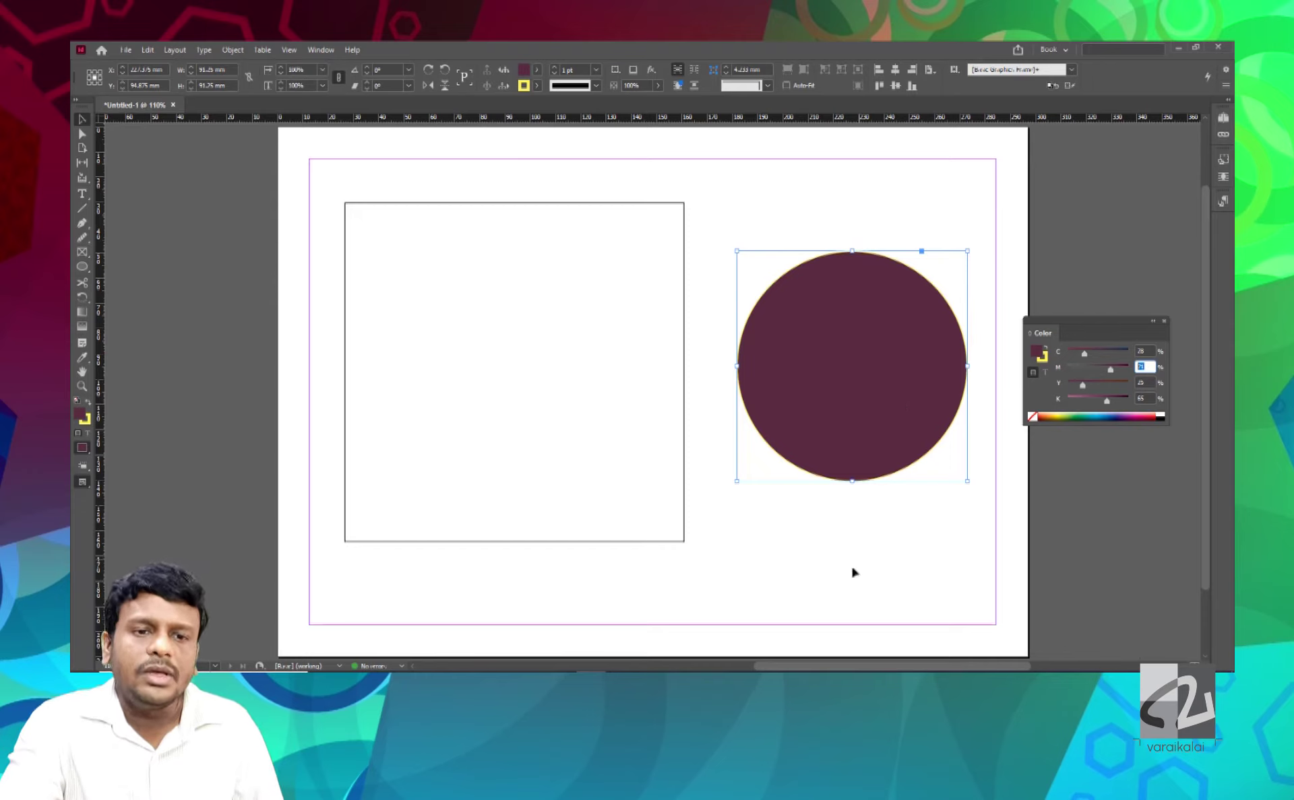
Step: Fill the circle with a bright blue of C 87, M 11, Y 0, K 0
click(867, 366)
drag(1110, 369, 1080, 401)
click(1104, 413)
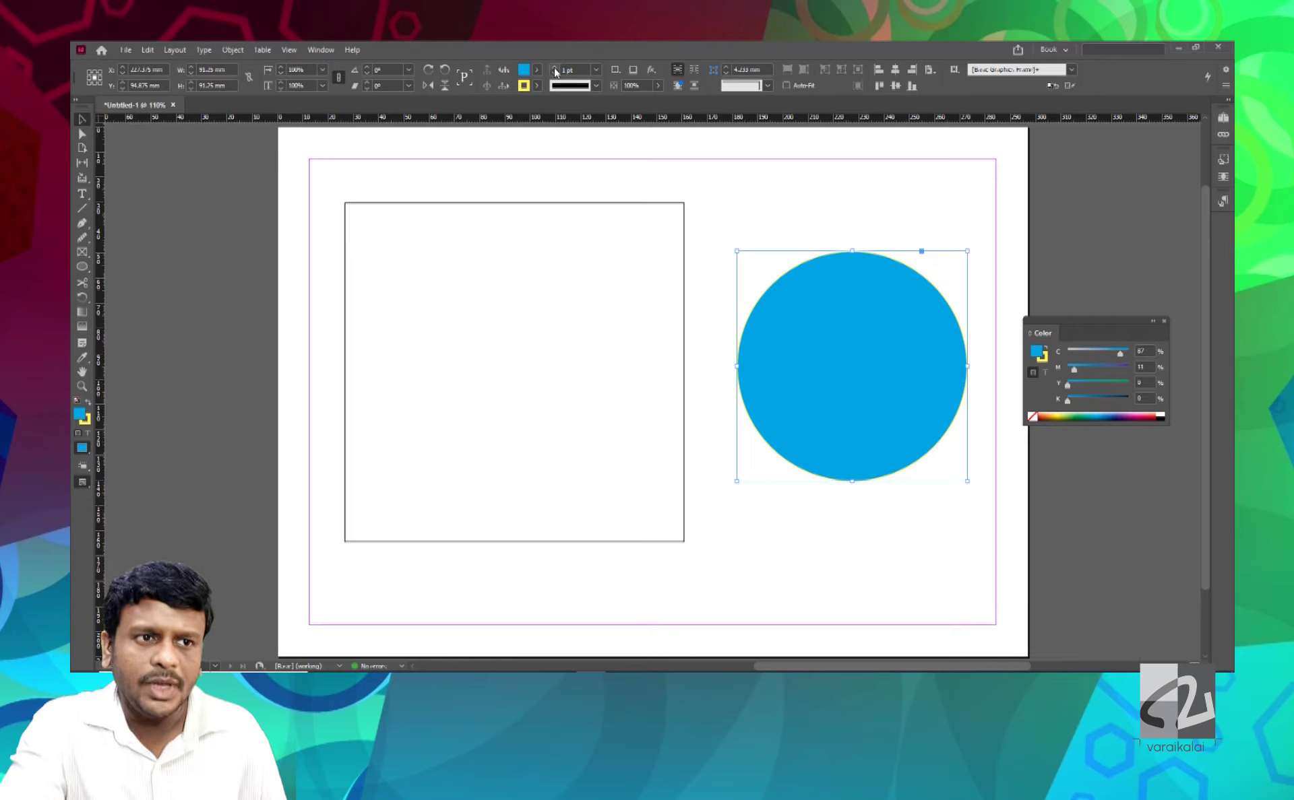
Step: Show the Stroke settings and move the floating Color panel up to make room
click(321, 49)
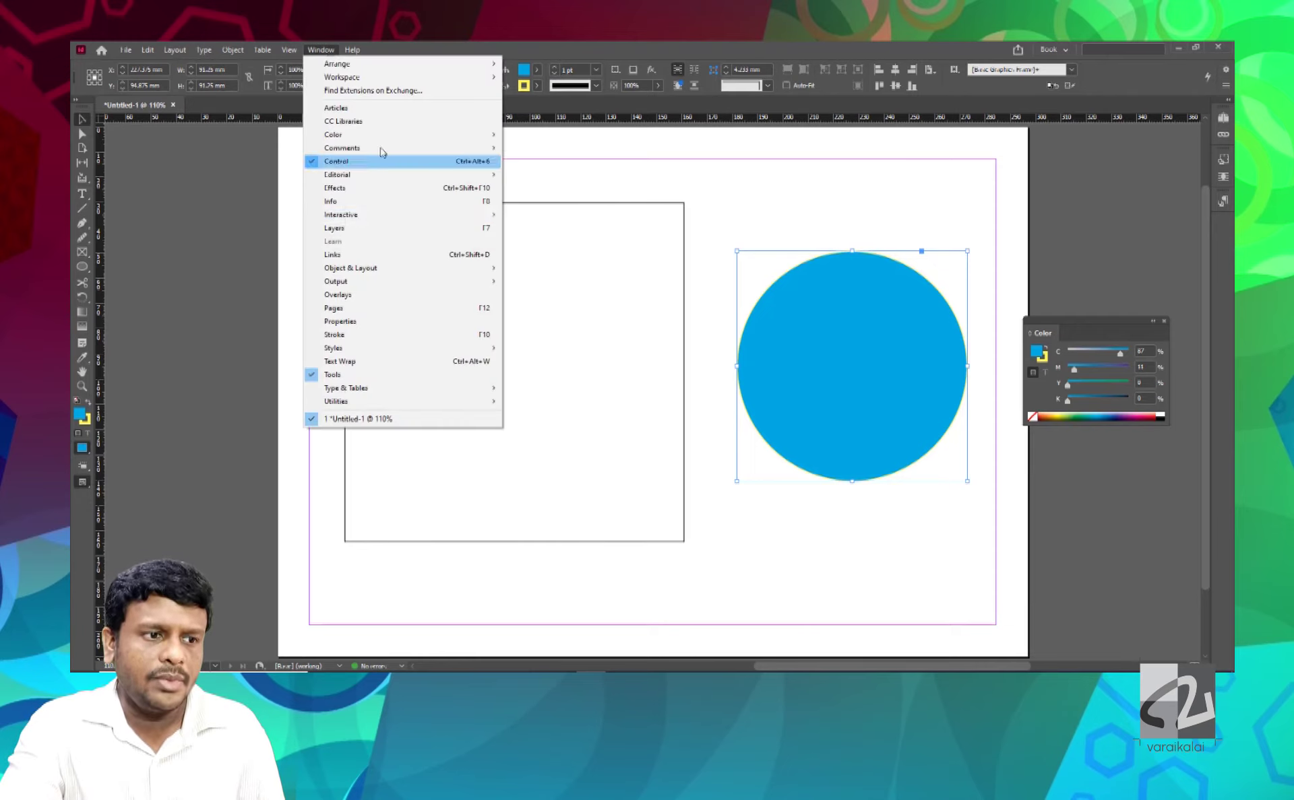
click(411, 338)
drag(1083, 337, 1064, 280)
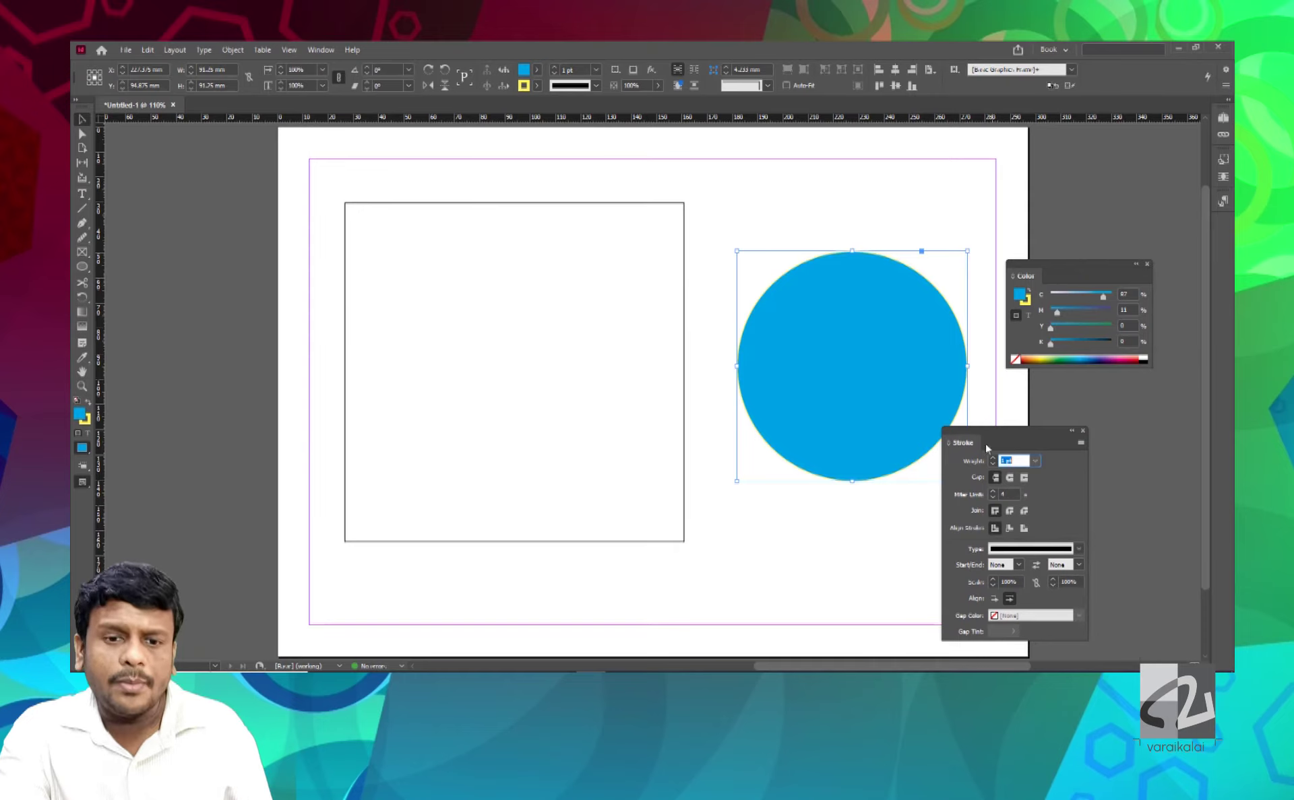
Step: Set the circle's stroke weight to 12 pt and place the Stroke panel clear of the circle, below the Color panel
key(Up)
key(Up)
key(Up)
key(Up)
key(Up)
key(Up)
key(Up)
key(Up)
key(Up)
key(Up)
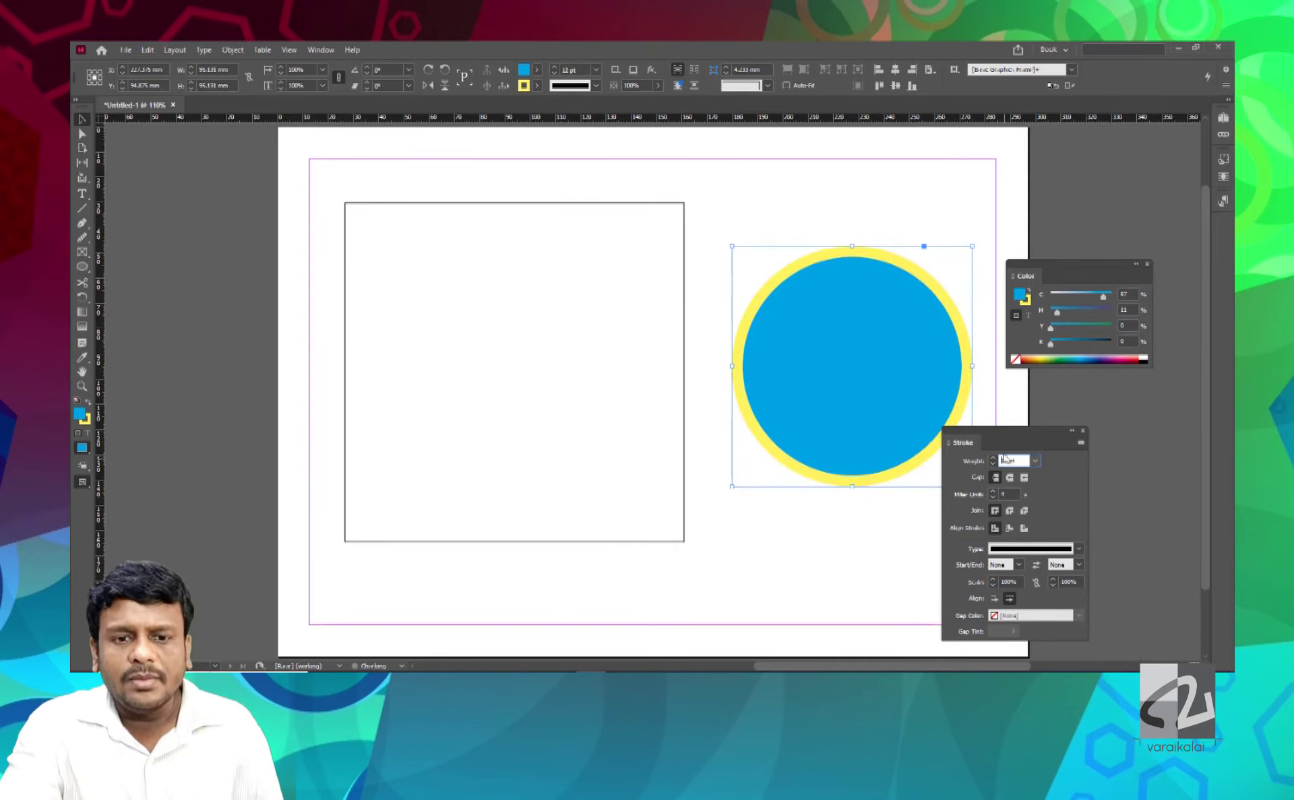
drag(1009, 439, 1070, 421)
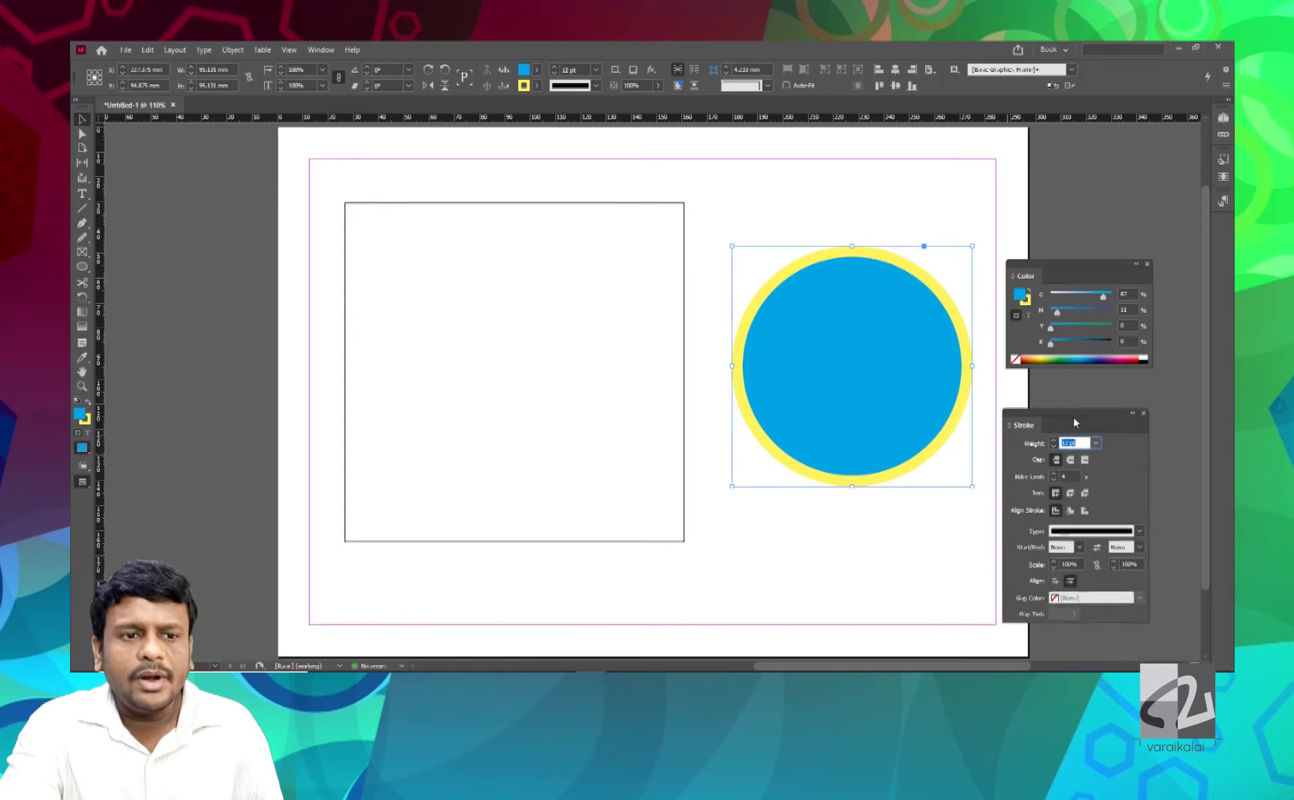
Step: Set the circle's stroke color to black with C 0, M 0, Y 0, K 100
click(1029, 301)
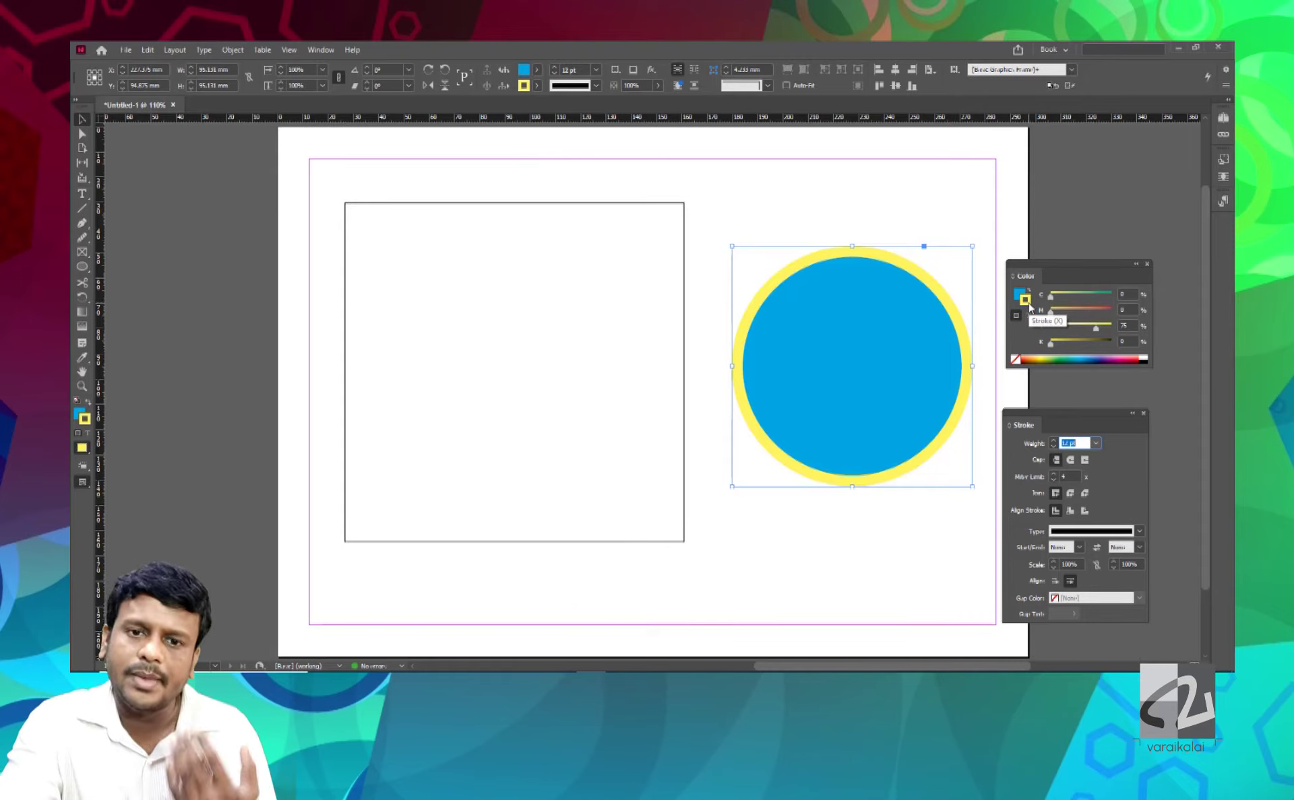
click(1105, 312)
click(1109, 325)
click(1079, 357)
drag(1081, 356, 1081, 362)
click(1143, 359)
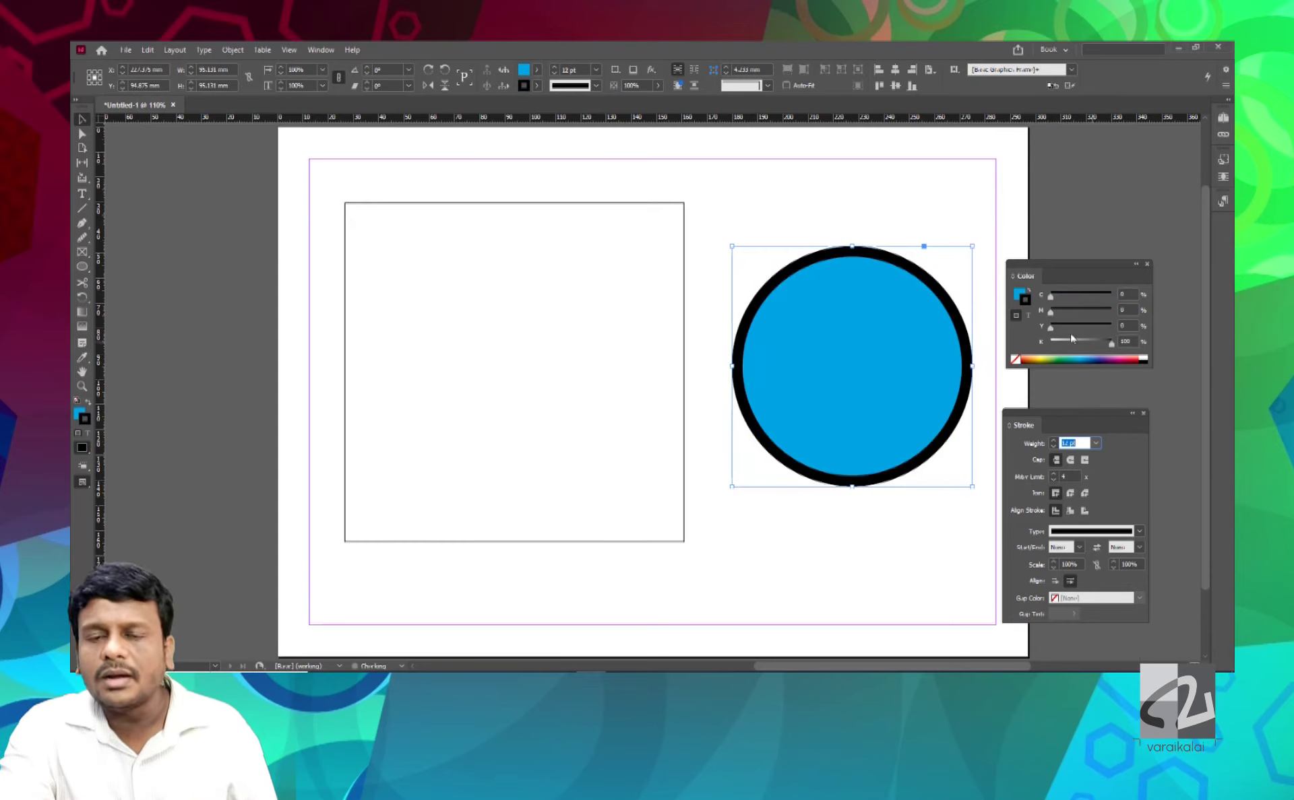
Step: Recolor the circle's fill from the color spectrum, trying magenta and green before settling on teal
click(1018, 293)
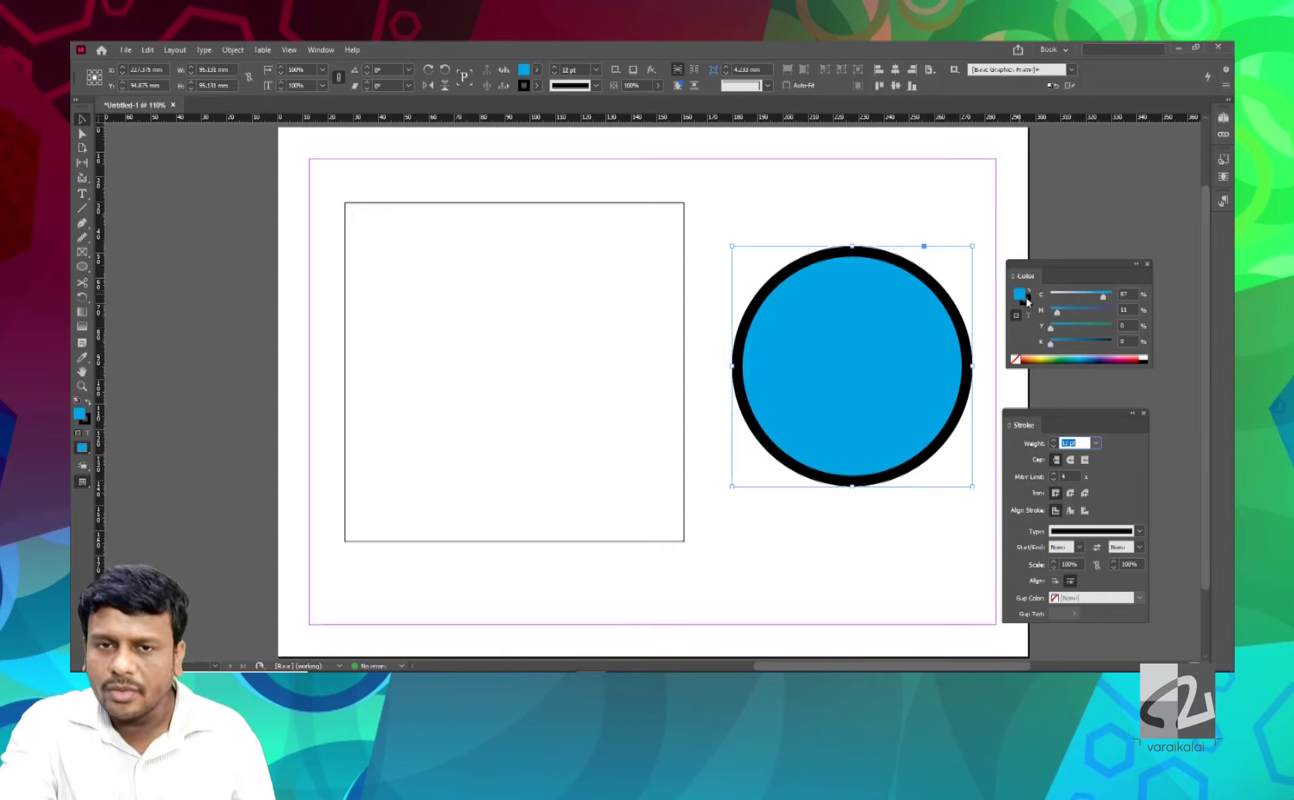
drag(1061, 359, 1125, 355)
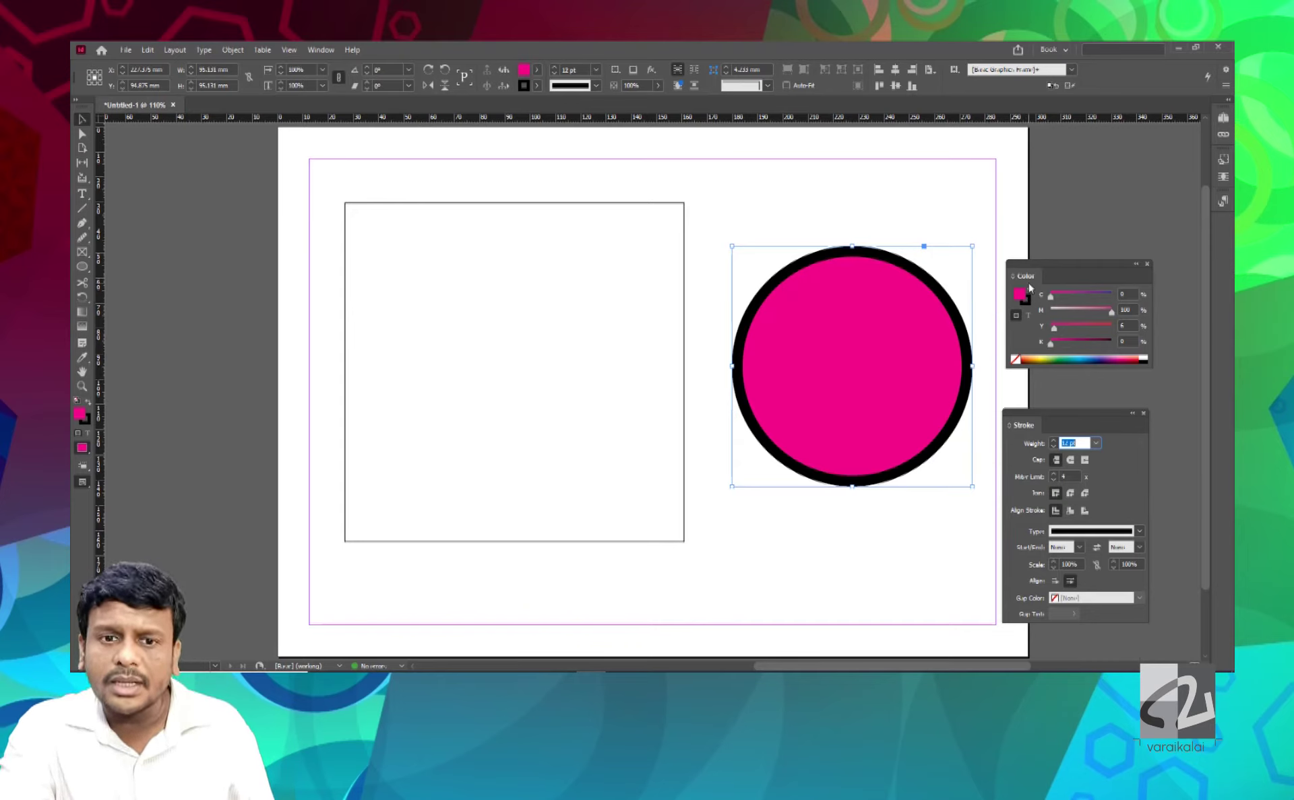
click(1043, 357)
click(1076, 356)
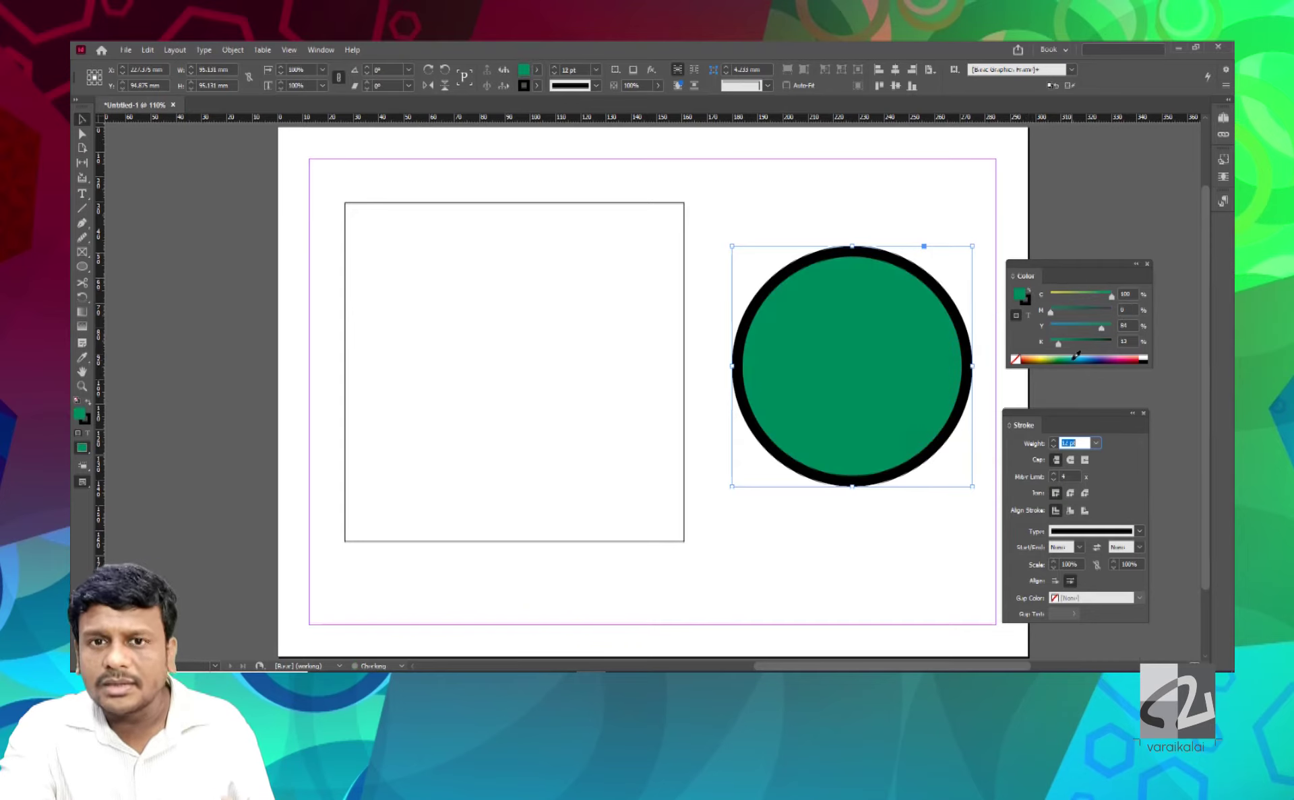
click(1075, 355)
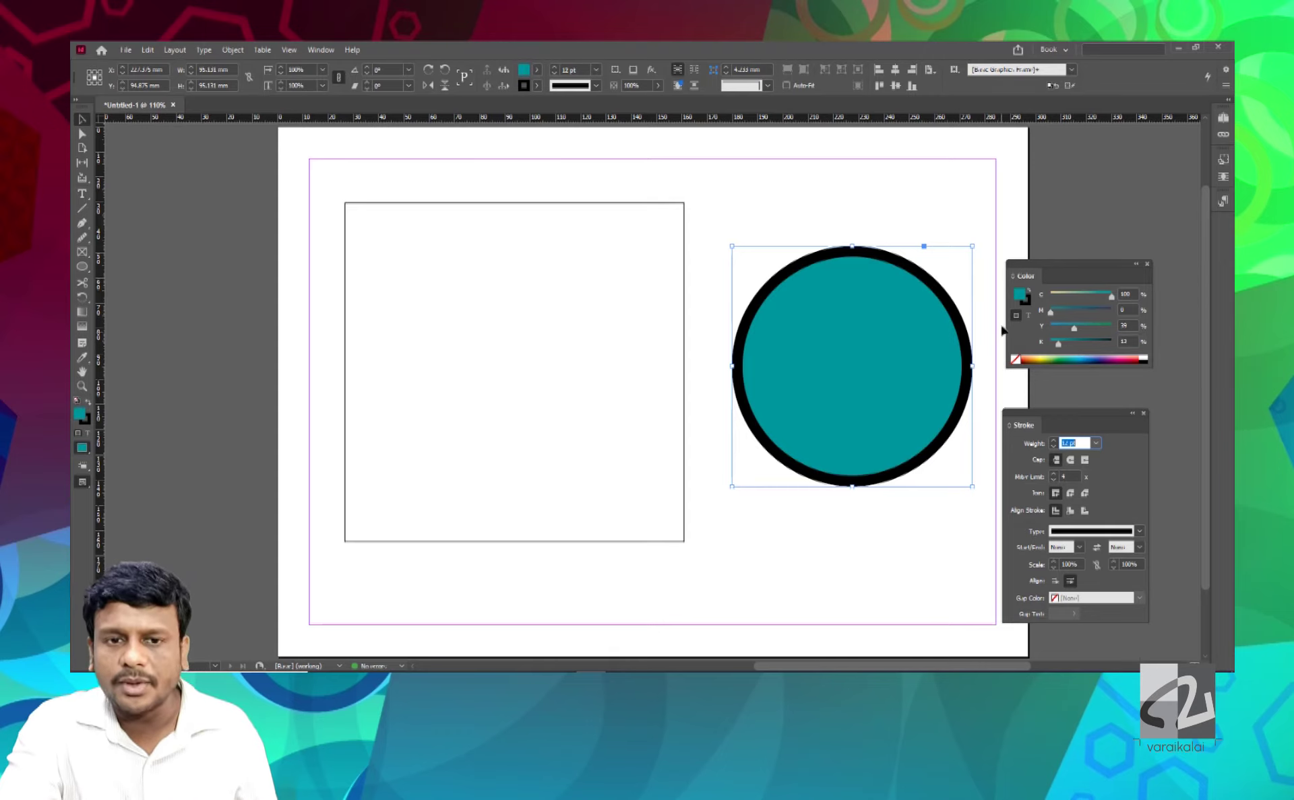
Step: Recolor the circle's stroke from the color spectrum, trying dark teal and settling on brown
click(1028, 305)
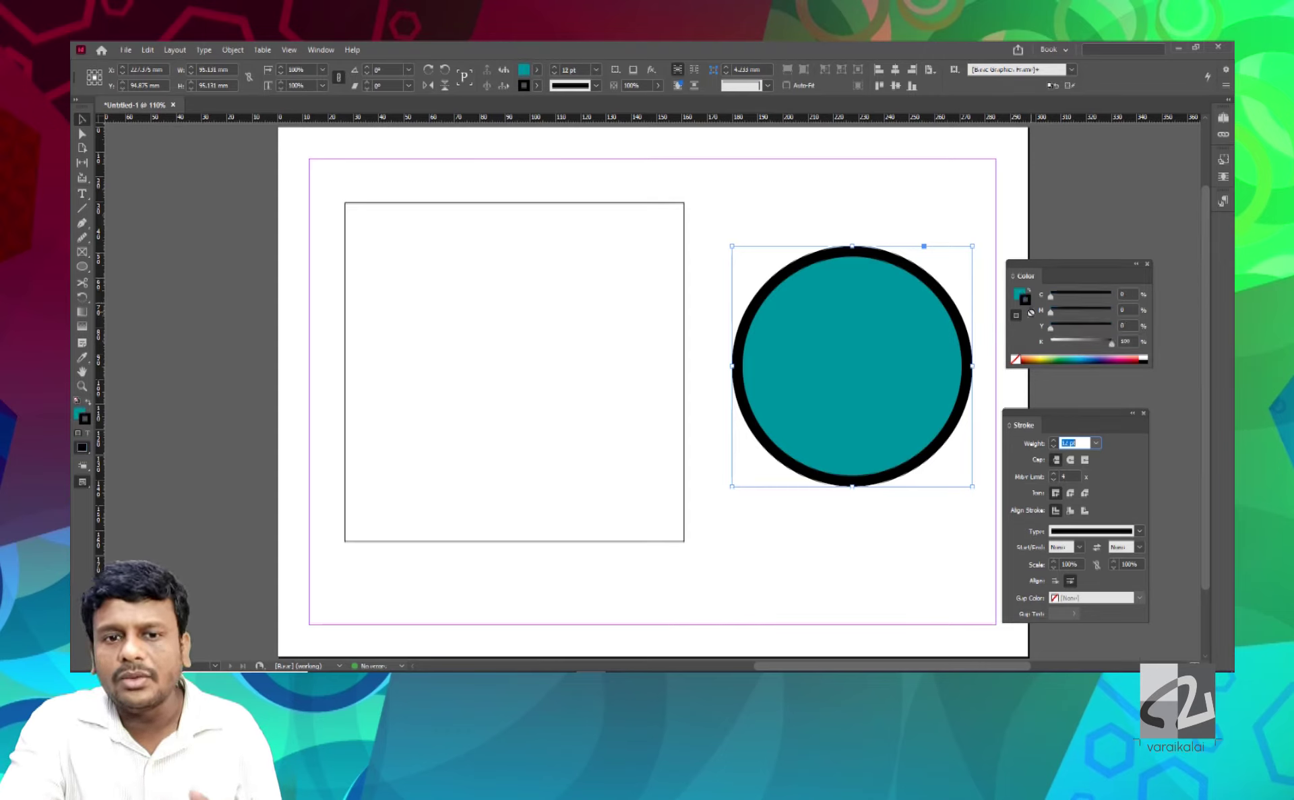
click(1073, 357)
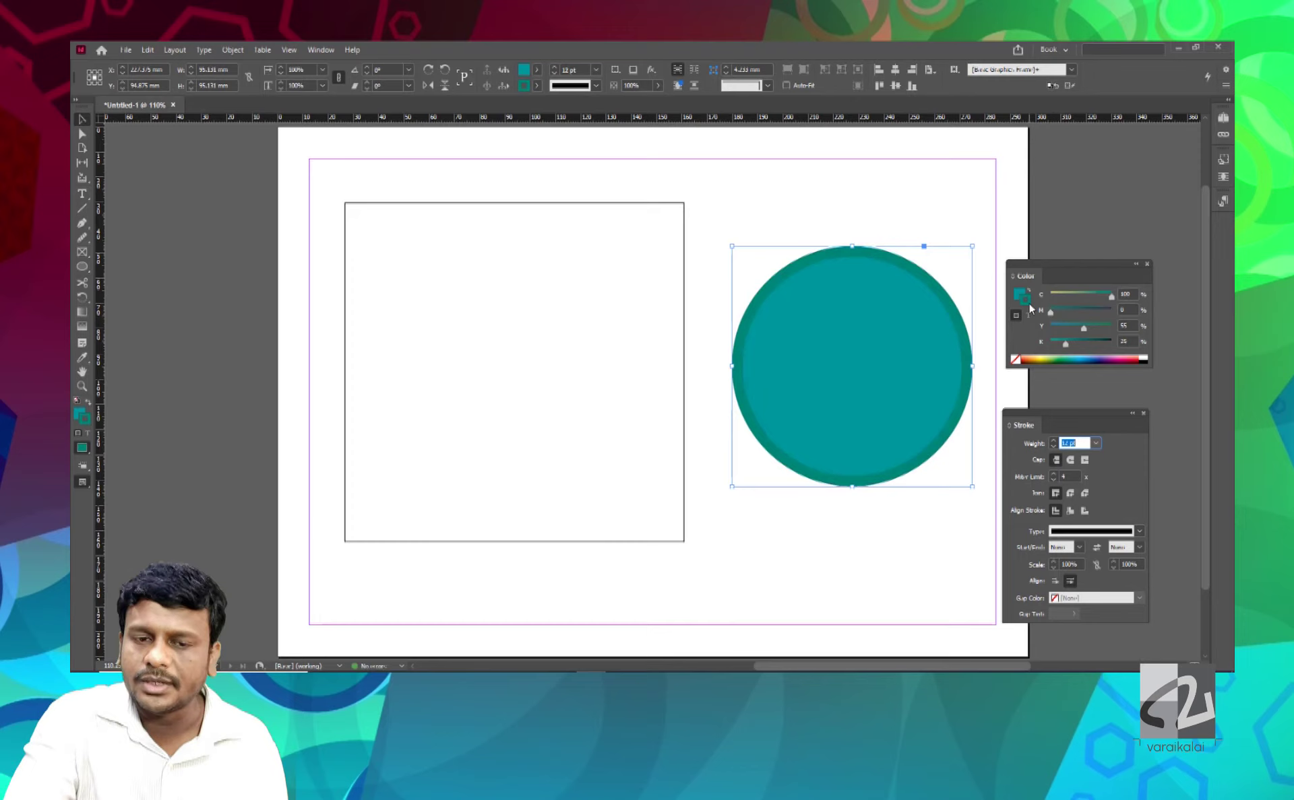
click(1034, 358)
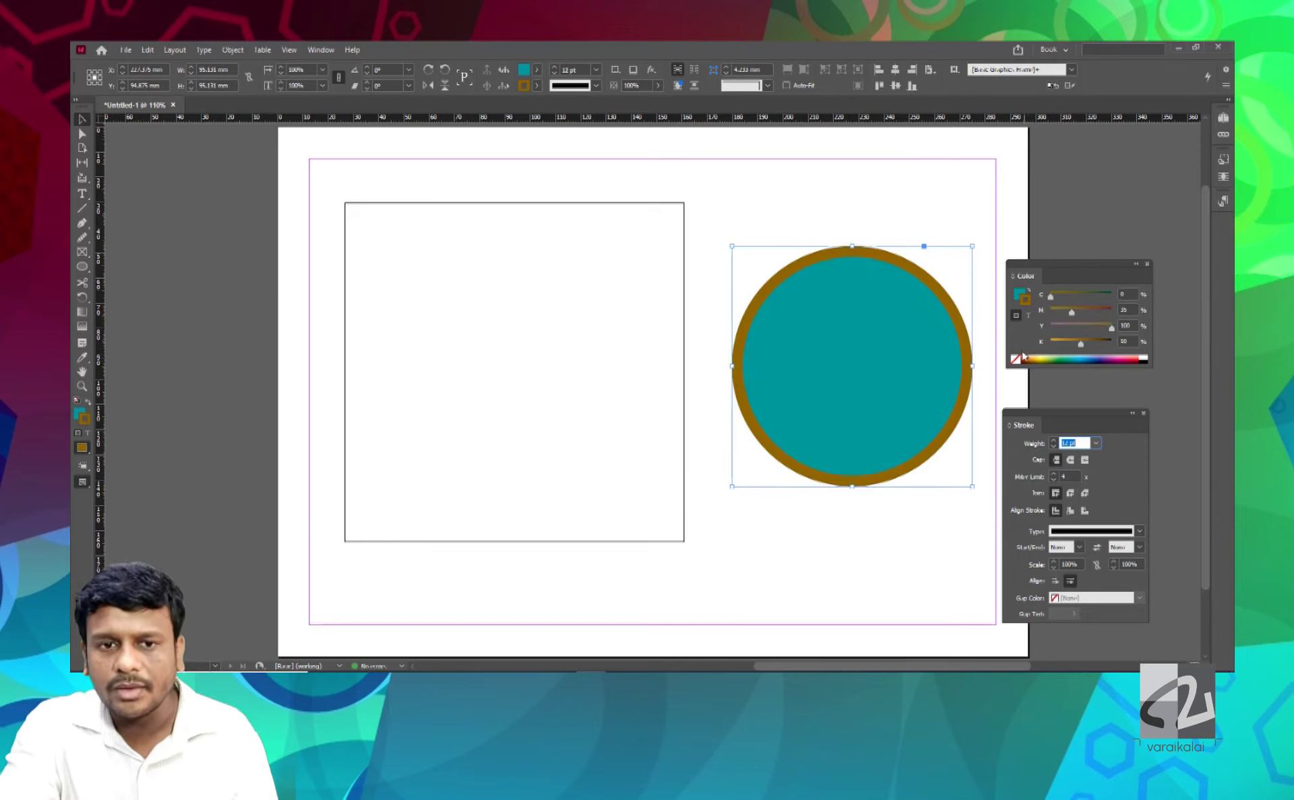
Step: Fill the circle with light blue and move it so it overlaps the square's right edge
click(1015, 299)
click(1084, 357)
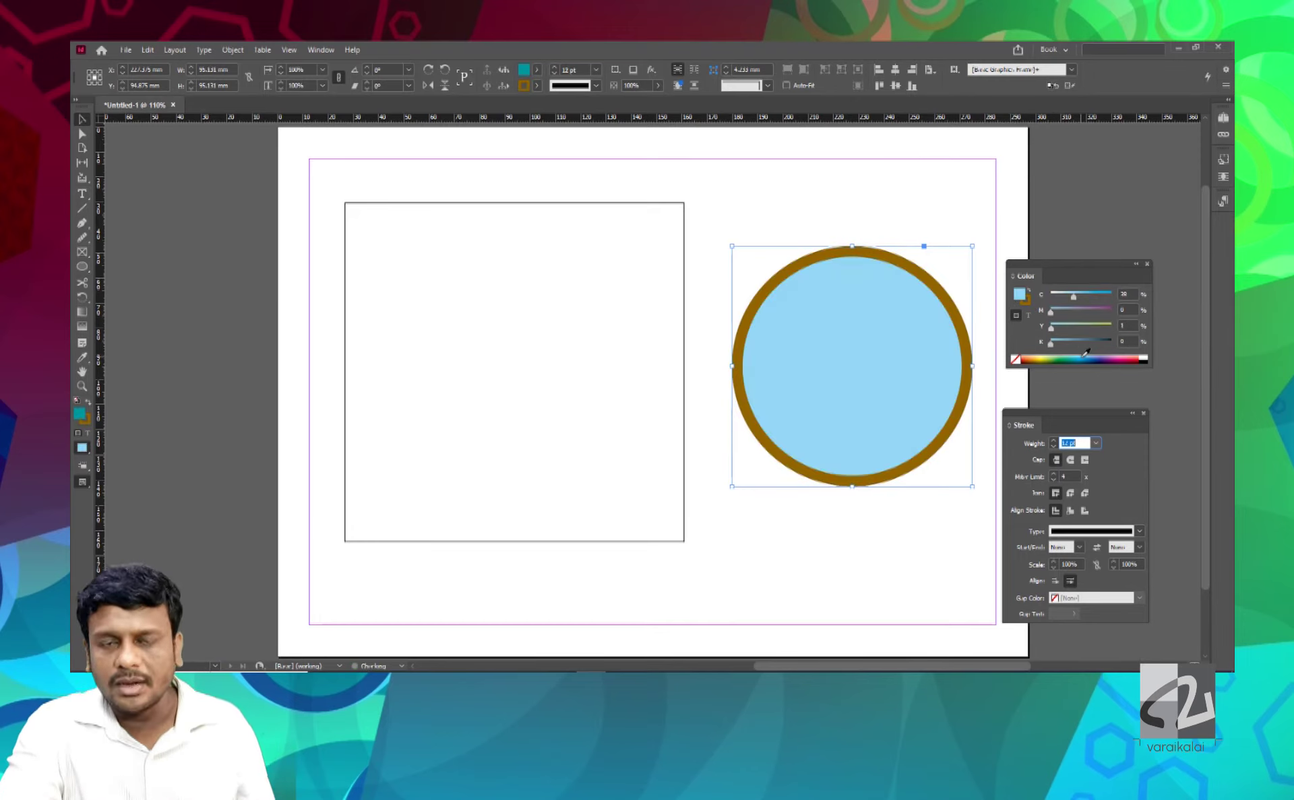
drag(812, 360, 738, 366)
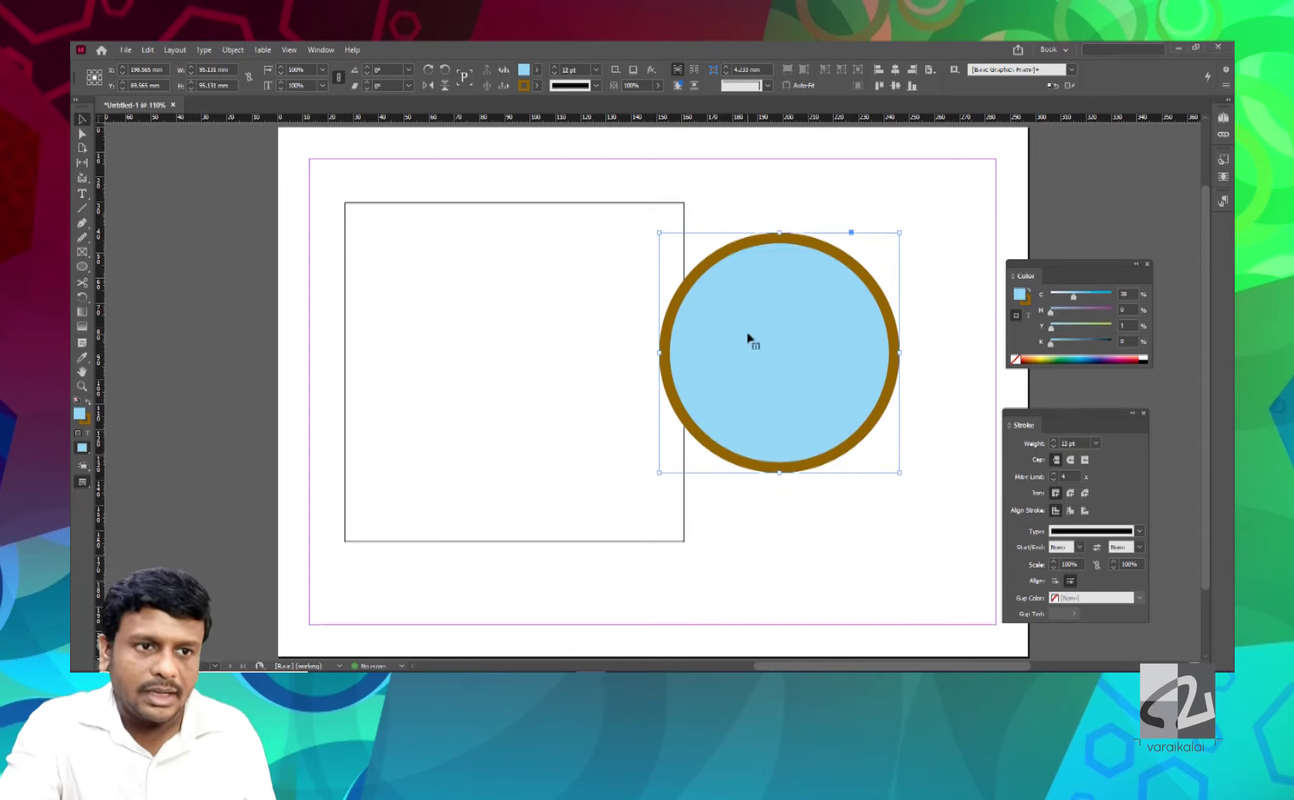
Step: Fill the square and the circle together with a blue of C 75, M 57, Y 0, K 0
drag(611, 169, 805, 512)
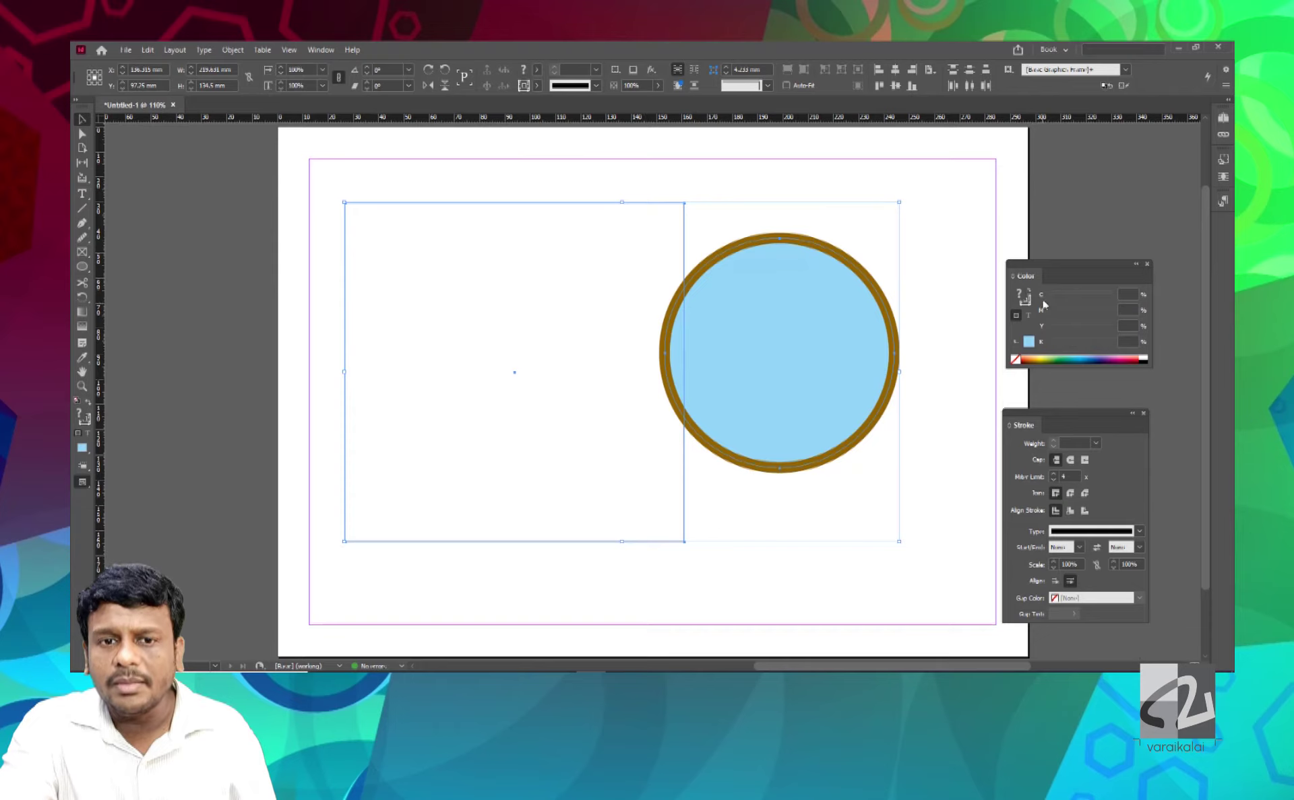
click(1029, 303)
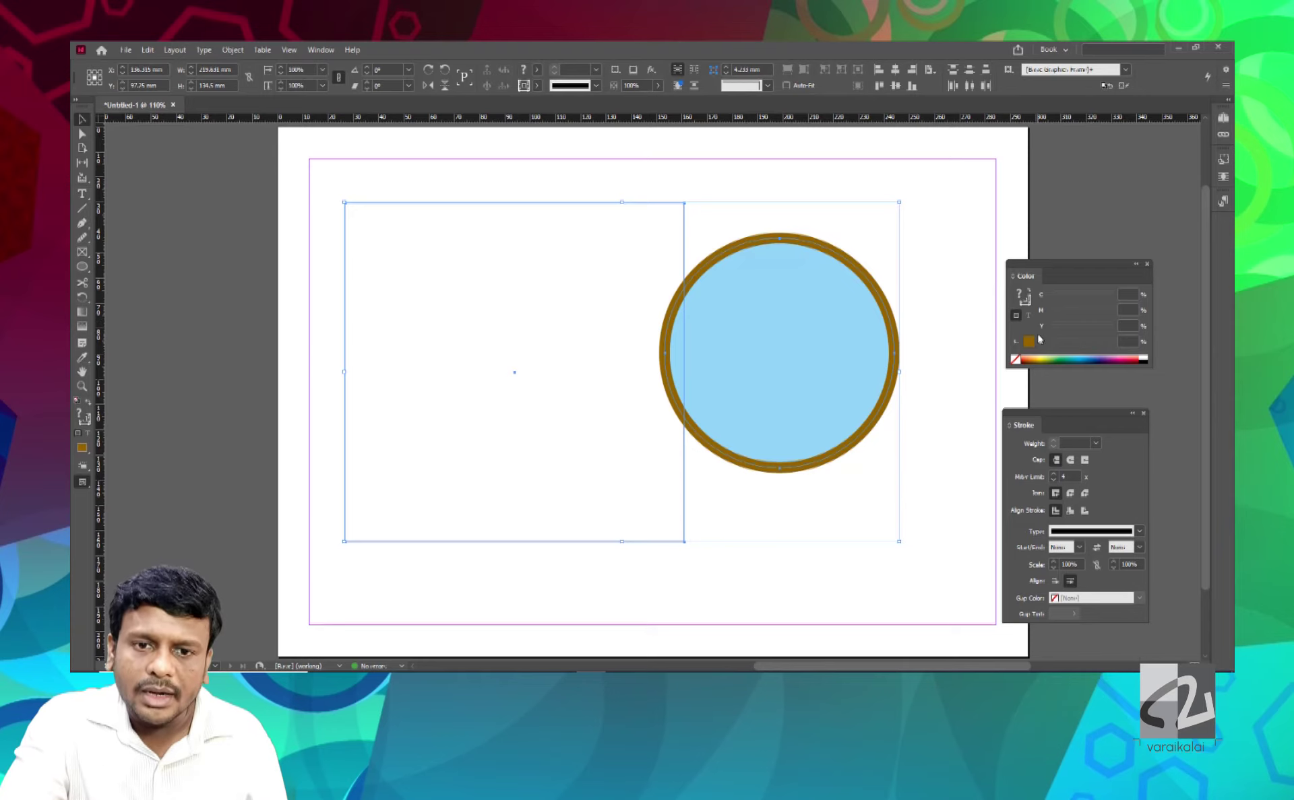
click(1099, 358)
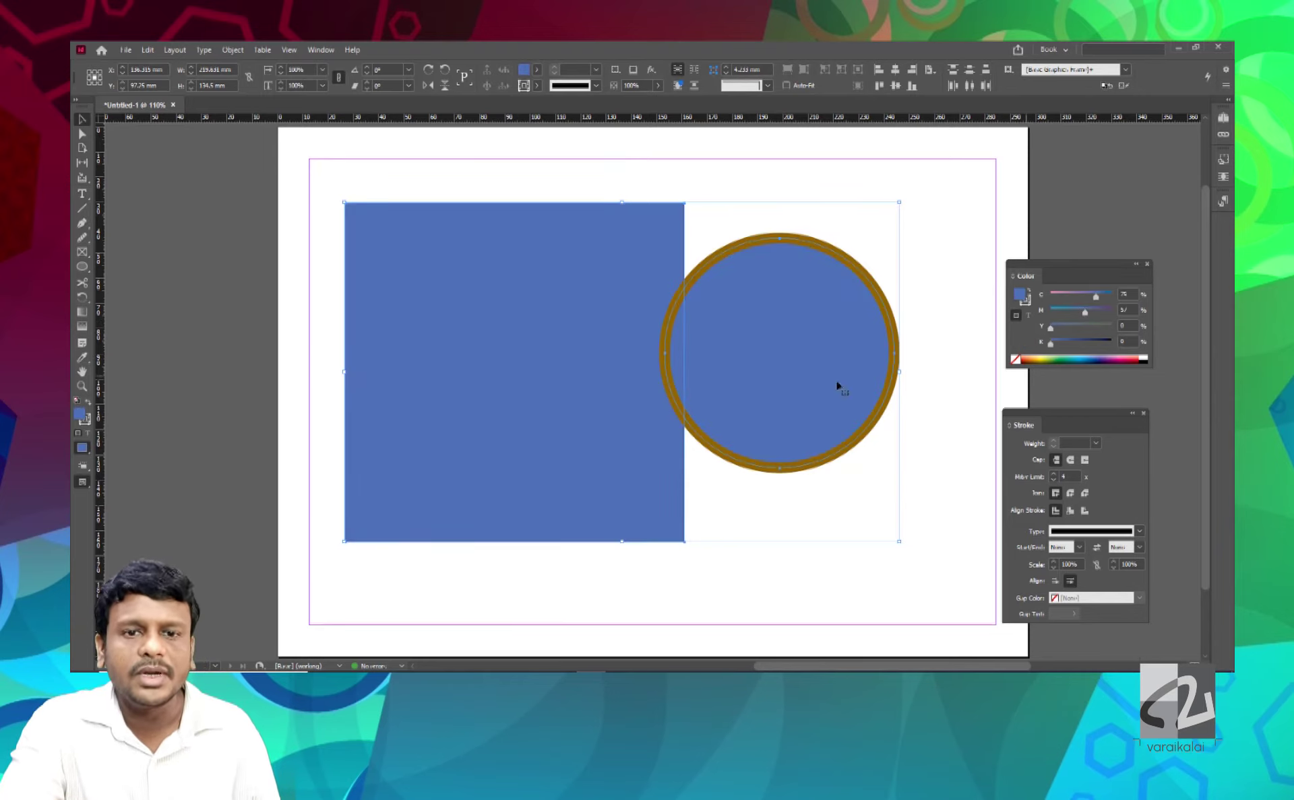
Step: Give both shapes a green stroke of C 56, M 0, Y 87, K 0 with a weight of 10 pt
click(1027, 301)
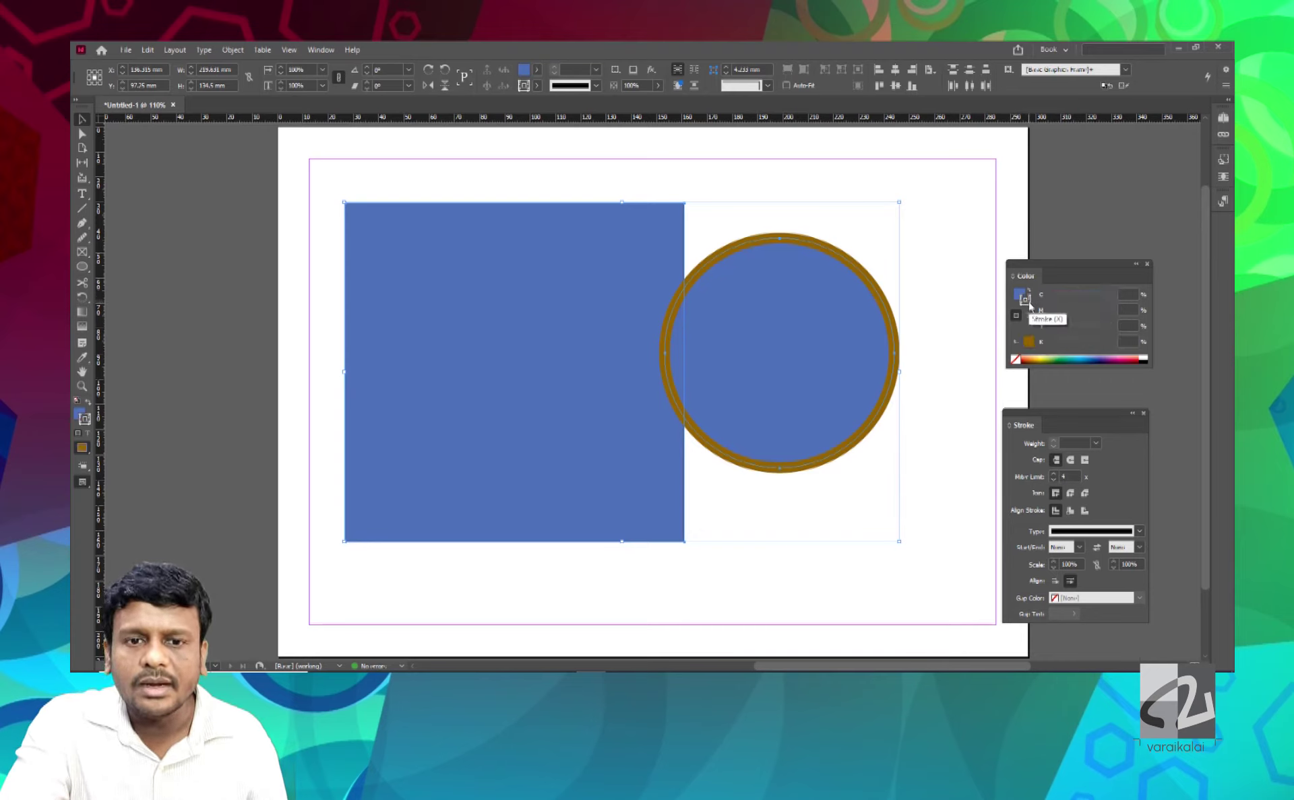
click(1053, 359)
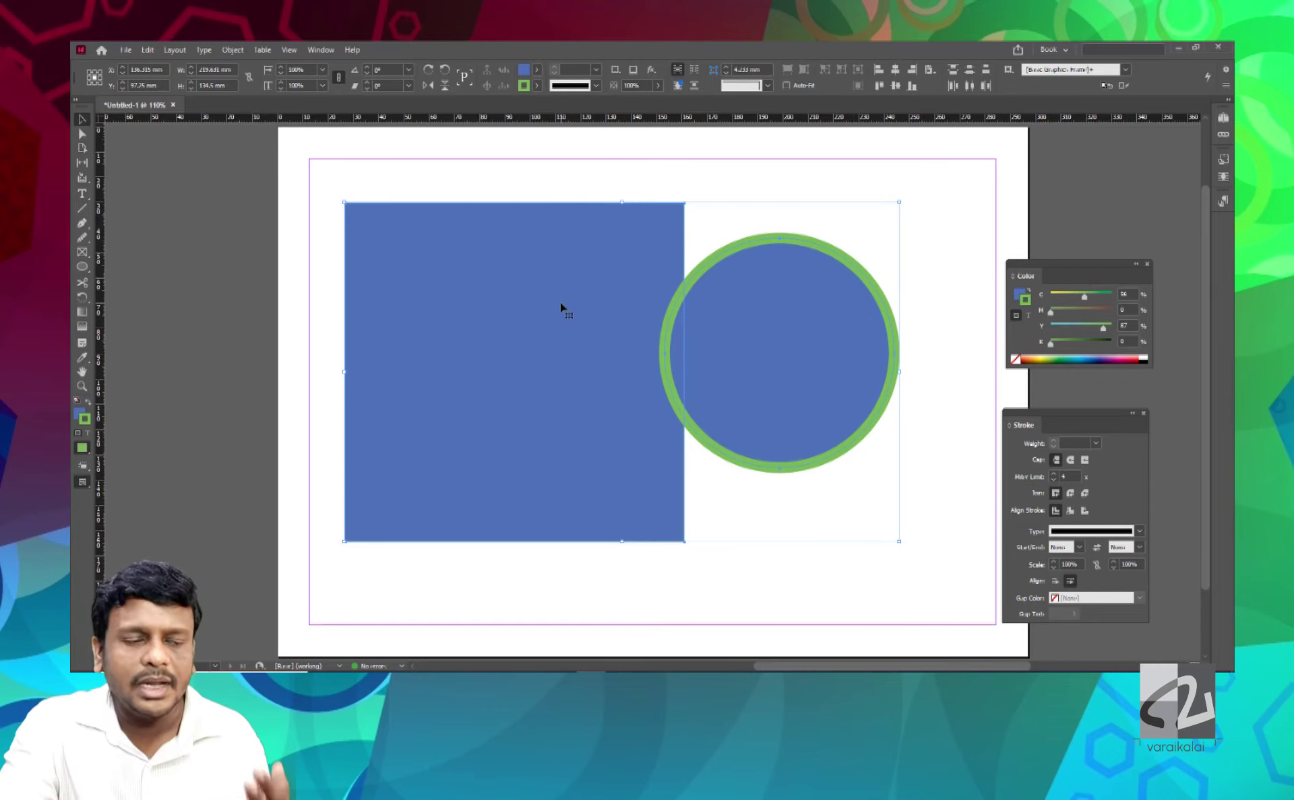
click(1095, 443)
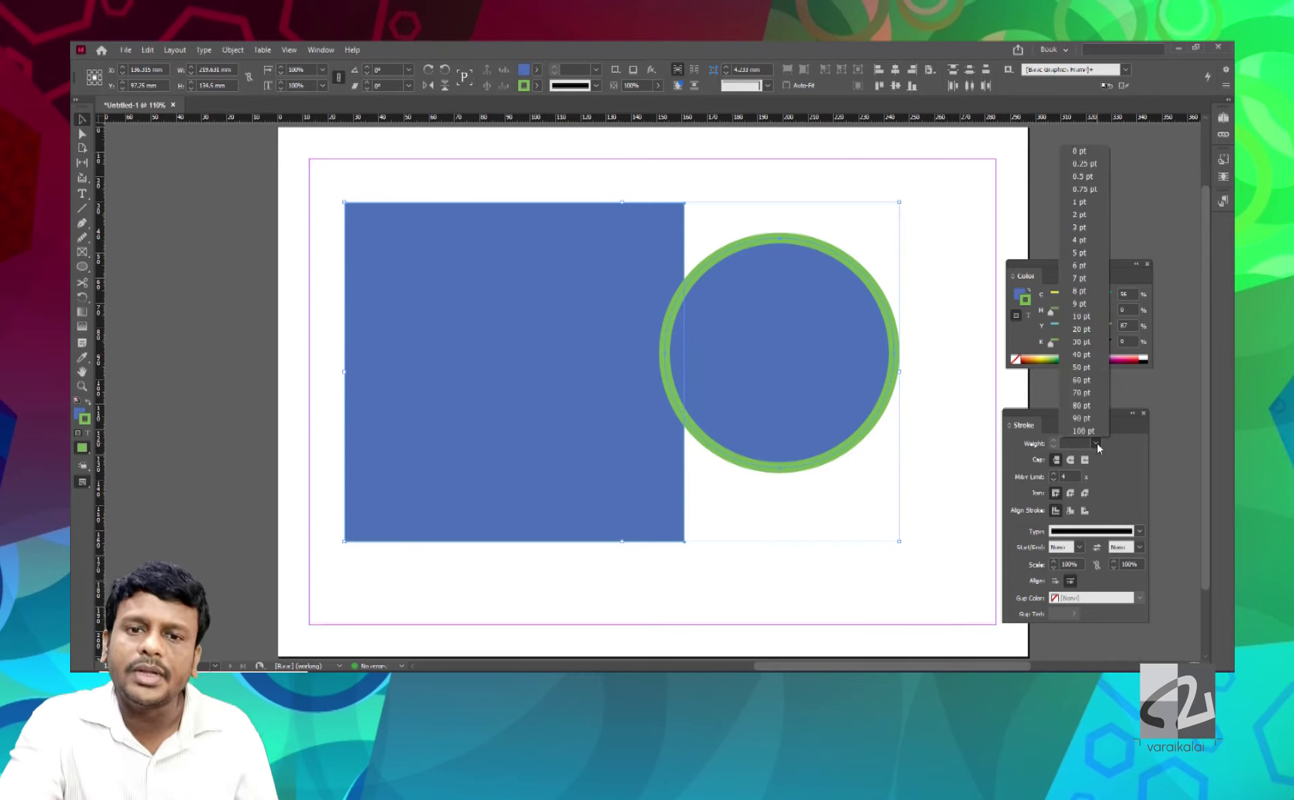
click(1093, 316)
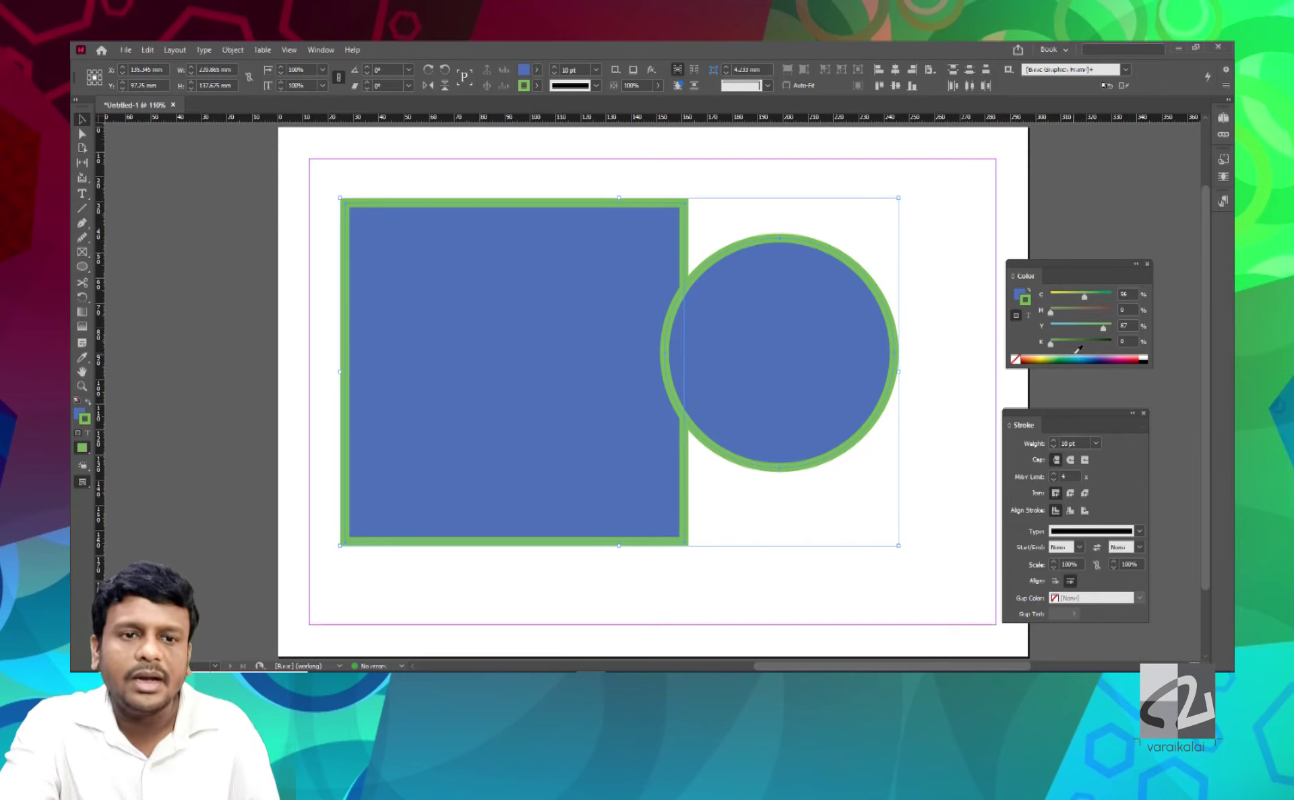
Step: Separate the two shapes, moving the circle clear of the square's right side and the square slightly up and right
click(967, 361)
drag(782, 353, 842, 364)
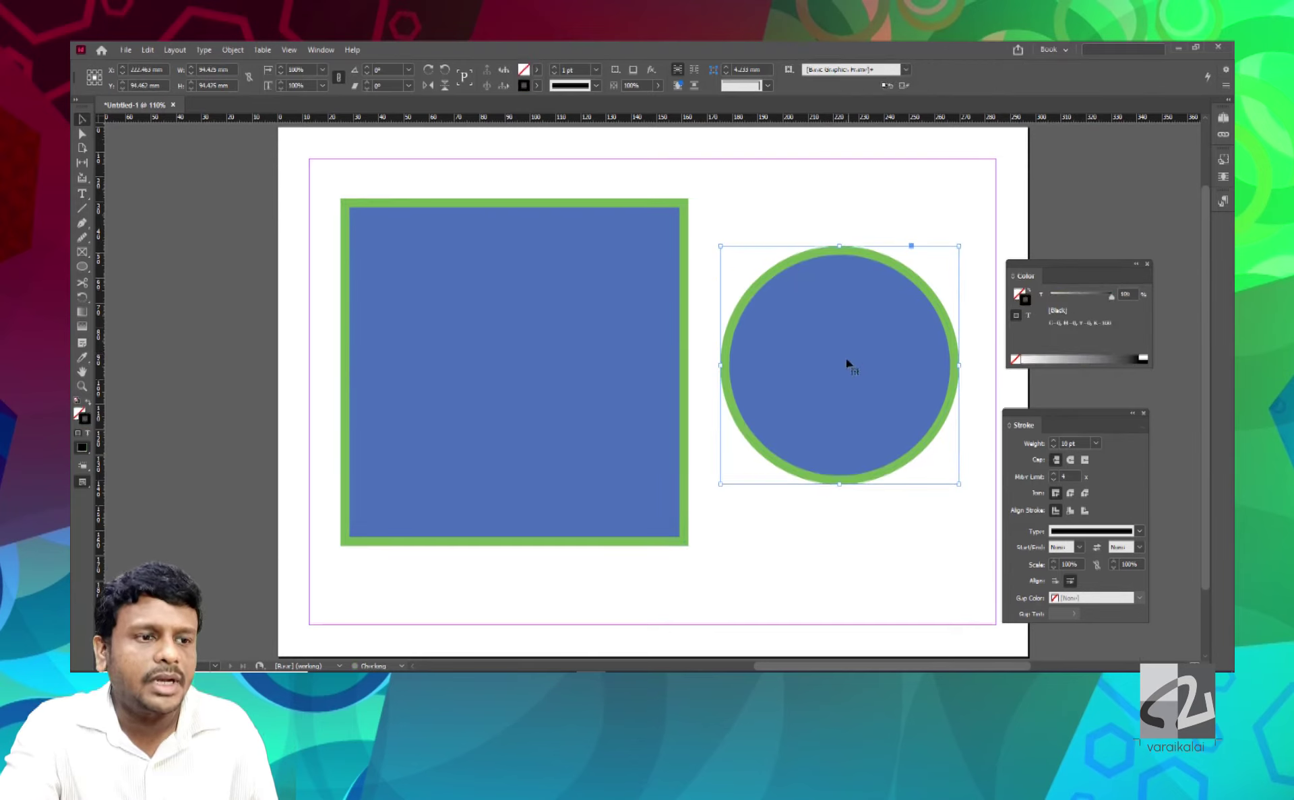
drag(587, 449, 638, 343)
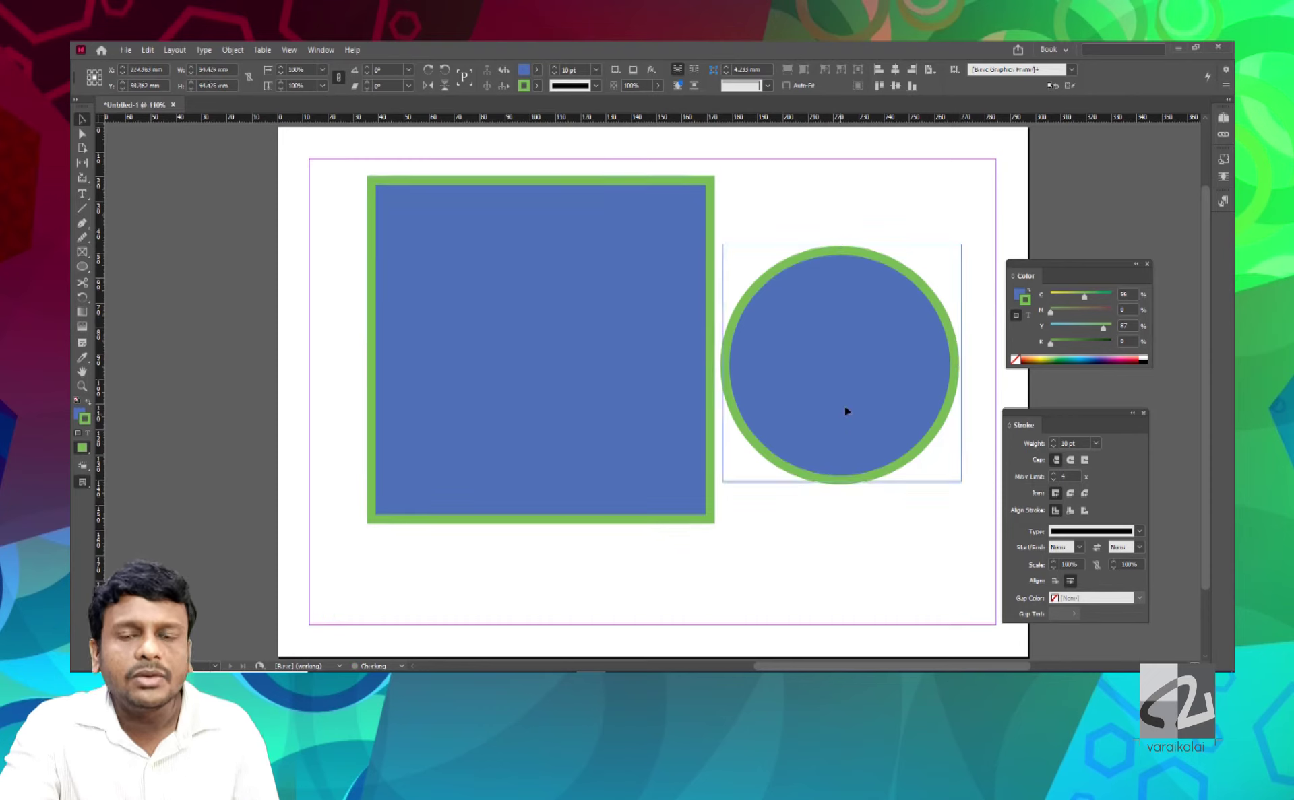
drag(846, 407, 852, 395)
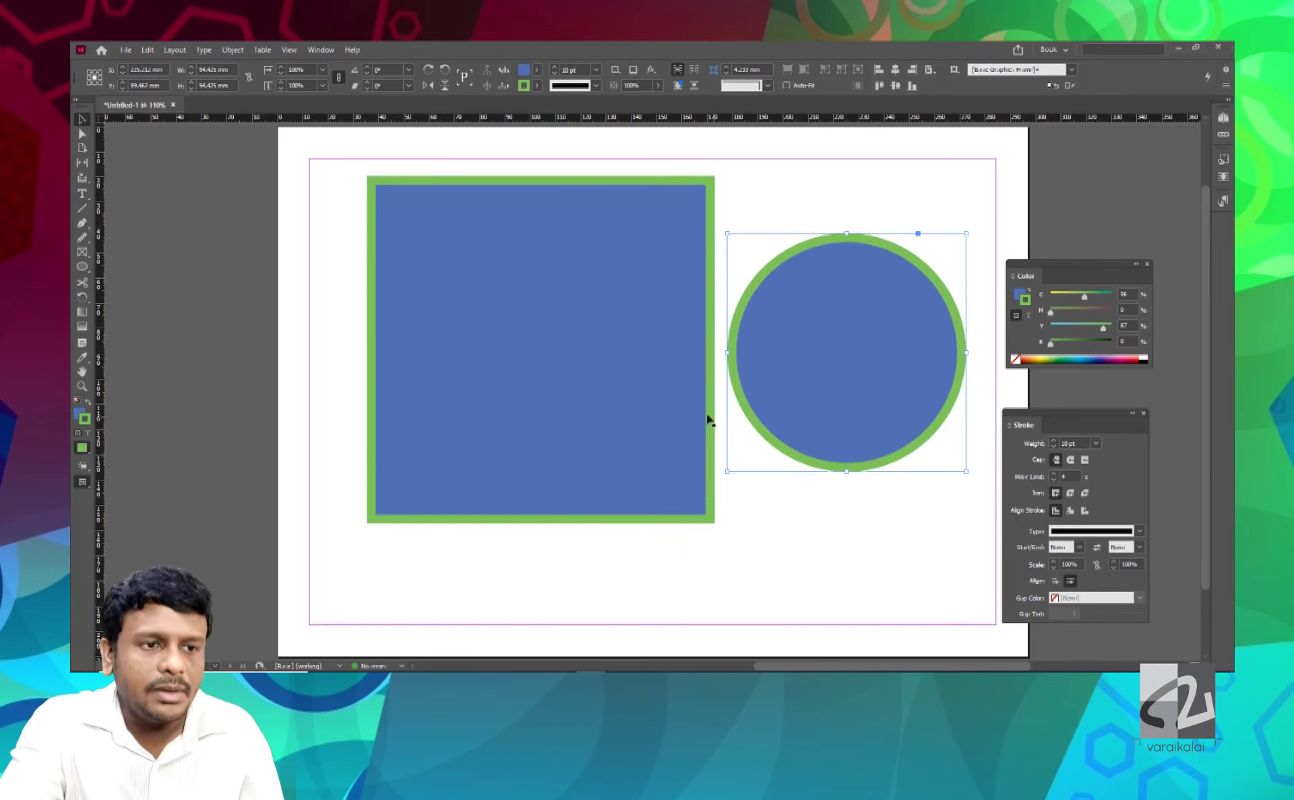
Step: Fill the square with a green of C 75, M 6, Y 92, K 0 and change its stroke to dark magenta
click(574, 239)
click(1017, 298)
drag(1051, 327, 1106, 327)
click(1036, 355)
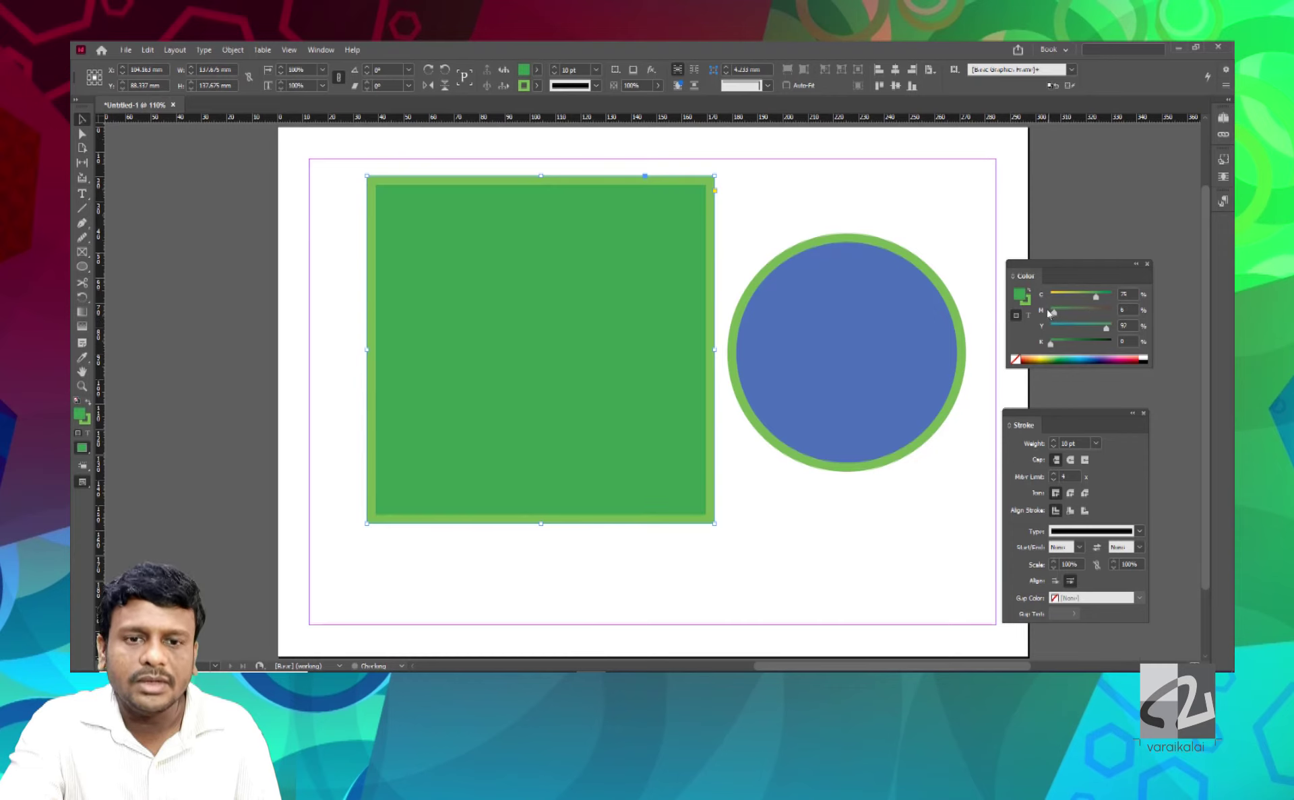
key(x)
drag(1036, 356, 1132, 361)
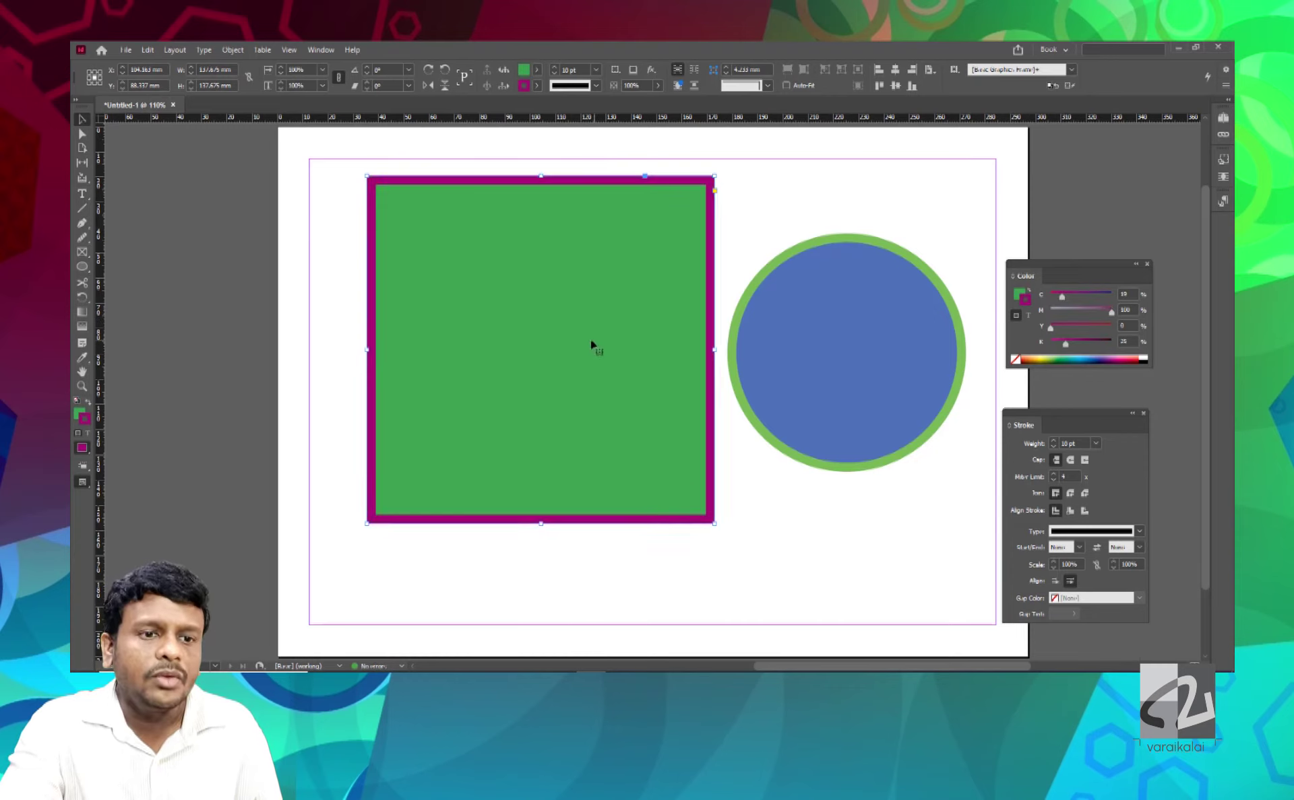
drag(593, 346, 564, 389)
click(82, 267)
click(133, 307)
drag(566, 180, 345, 433)
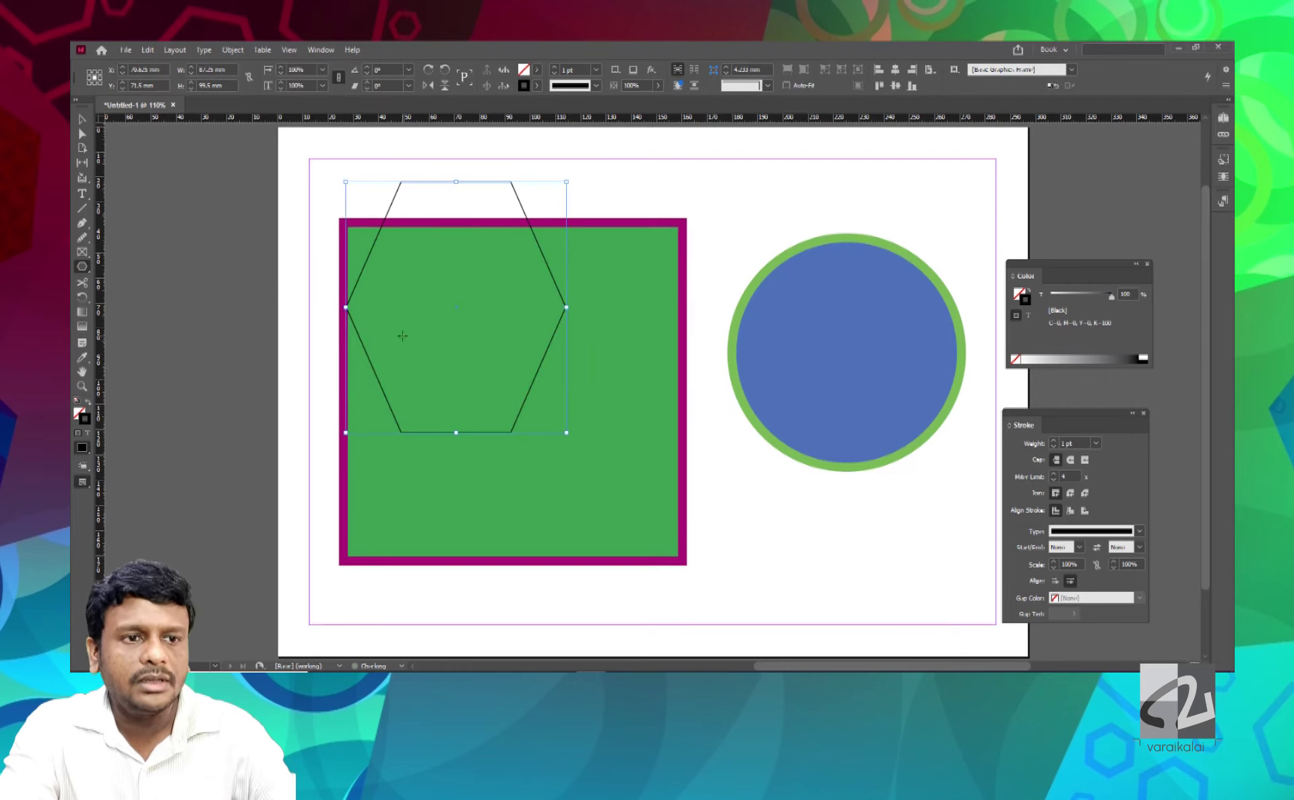
key(ctrl+z)
key(ctrl+z)
Step: Draw a hexagon about 100 mm wide and 87 mm high over the circle and color it in CMYK with a green stroke and lime fill
drag(719, 163, 947, 520)
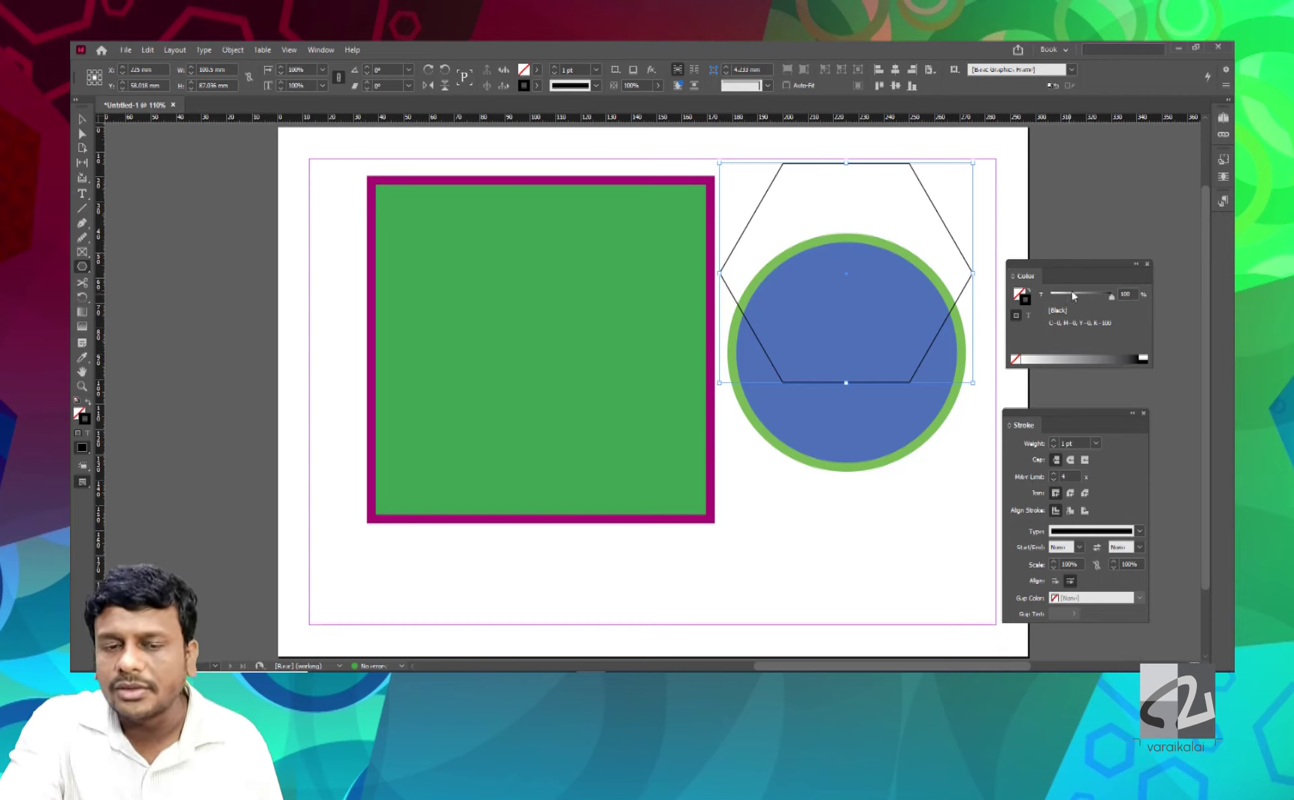
click(1148, 278)
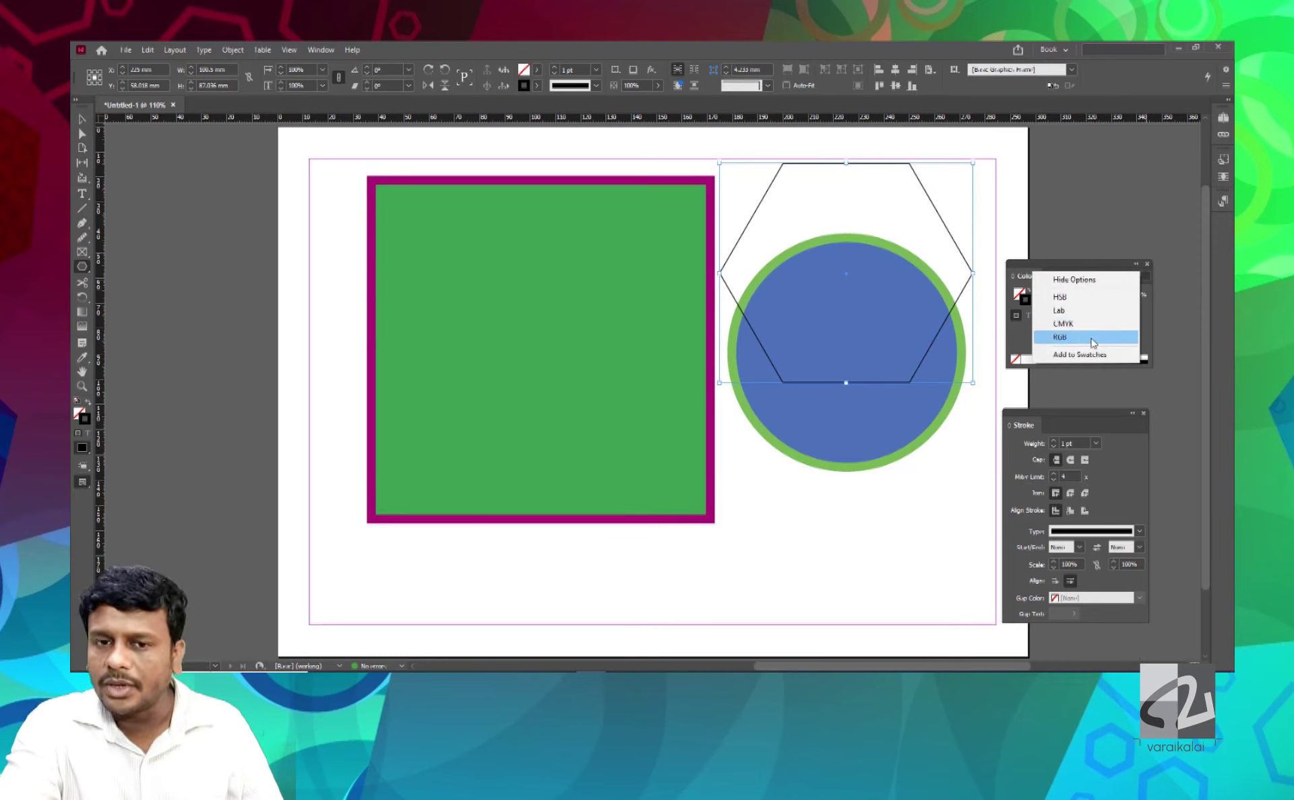
click(1090, 324)
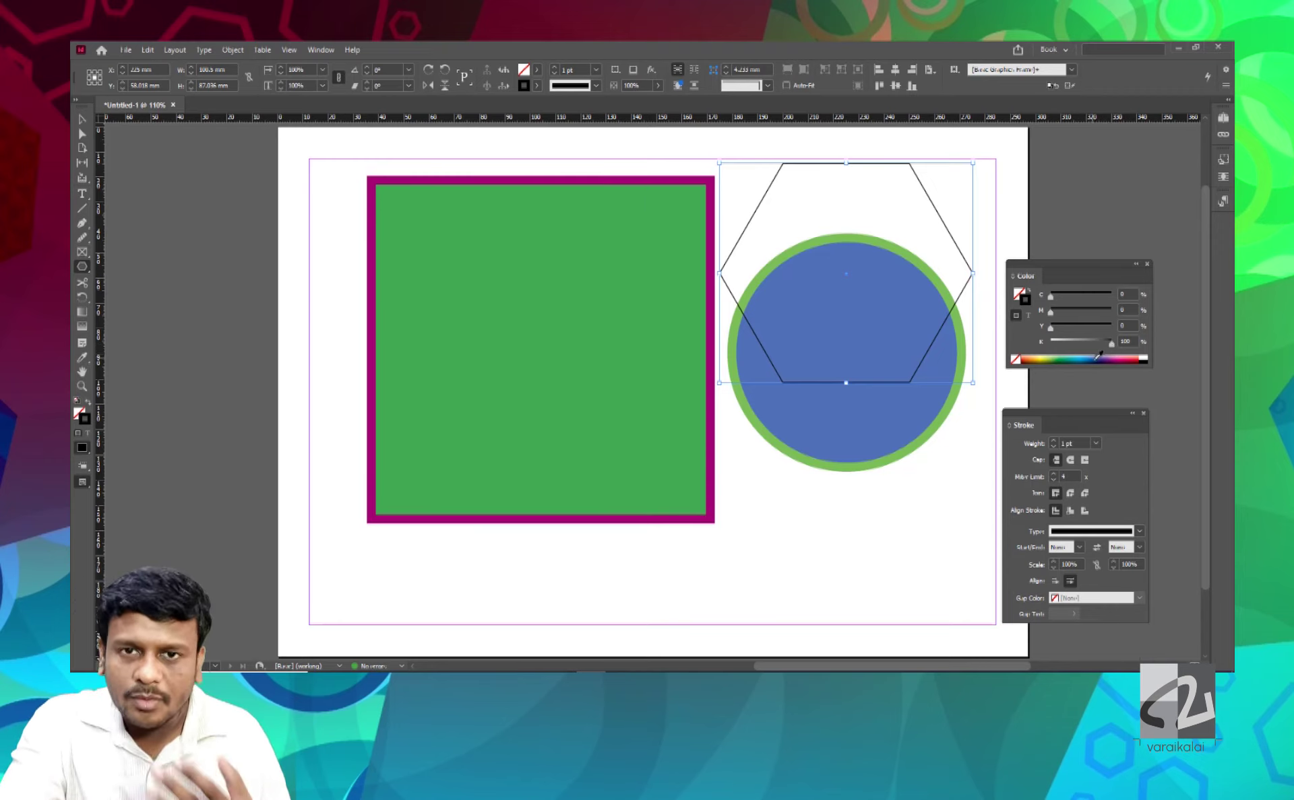
drag(1100, 355, 1051, 355)
click(1017, 299)
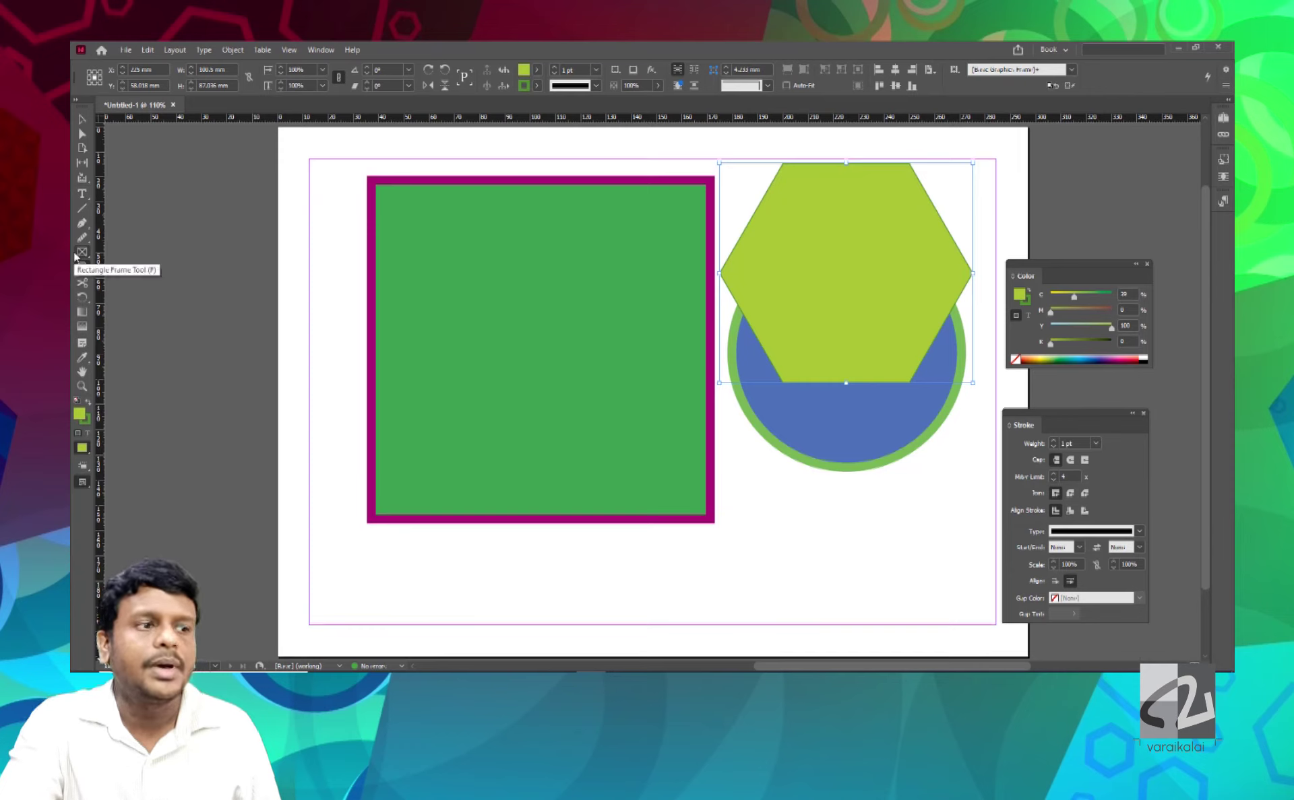
Step: Move the square down and to the left, and move the hexagon over the square's right edge
key(v)
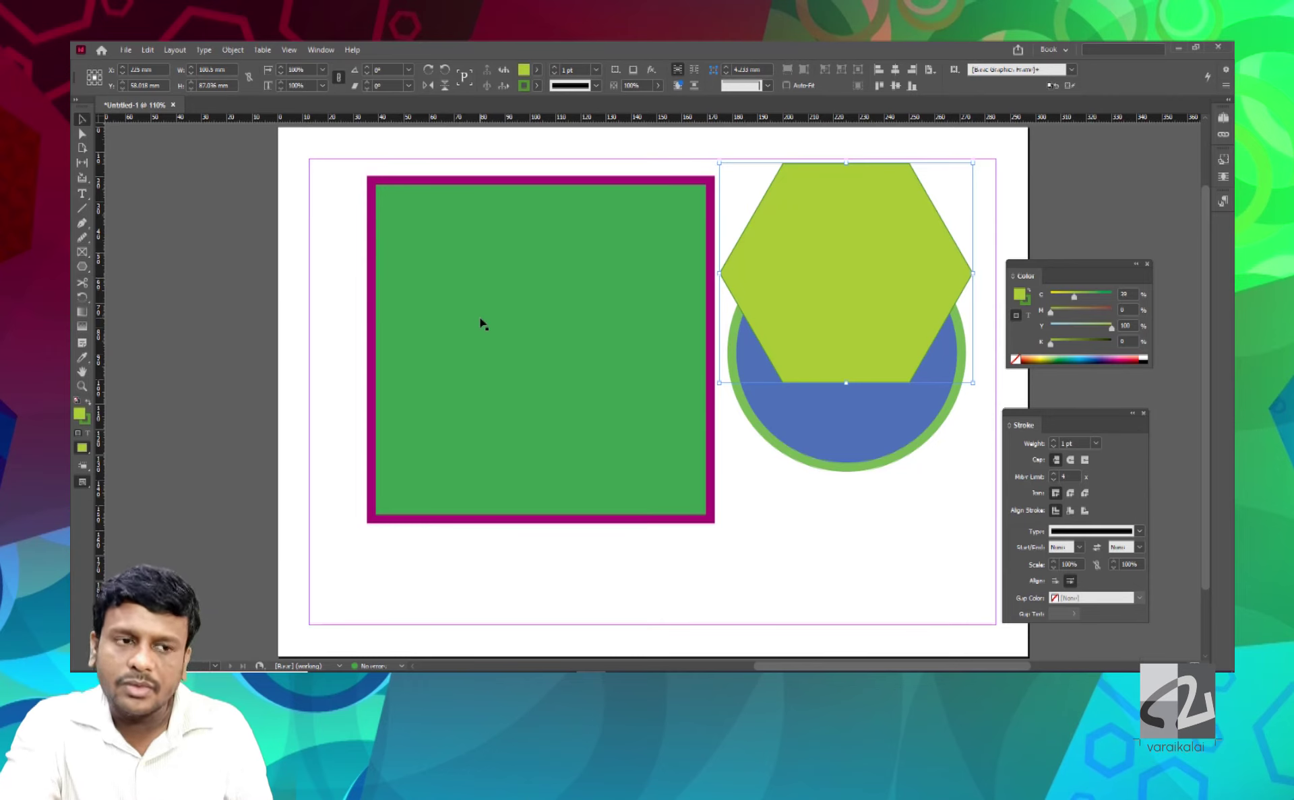
drag(504, 311, 464, 369)
drag(799, 303, 618, 346)
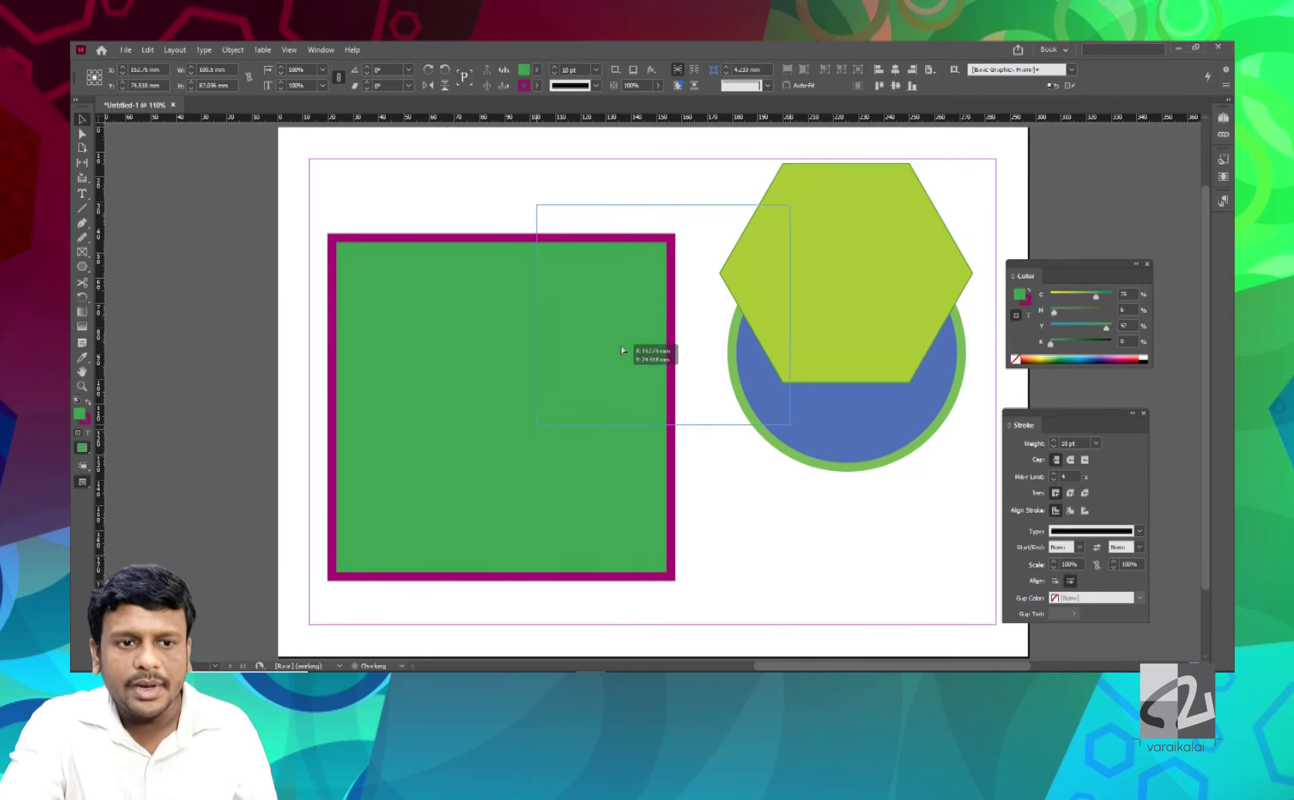
Step: Move the blue circle toward the page's lower right and shrink it to an ellipse about 50 mm wide and 38 mm high
click(859, 410)
drag(859, 410, 873, 502)
drag(742, 327, 853, 475)
Step: Move the hexagon off the square into the space above the ellipse and delete it
click(724, 350)
drag(663, 343, 804, 380)
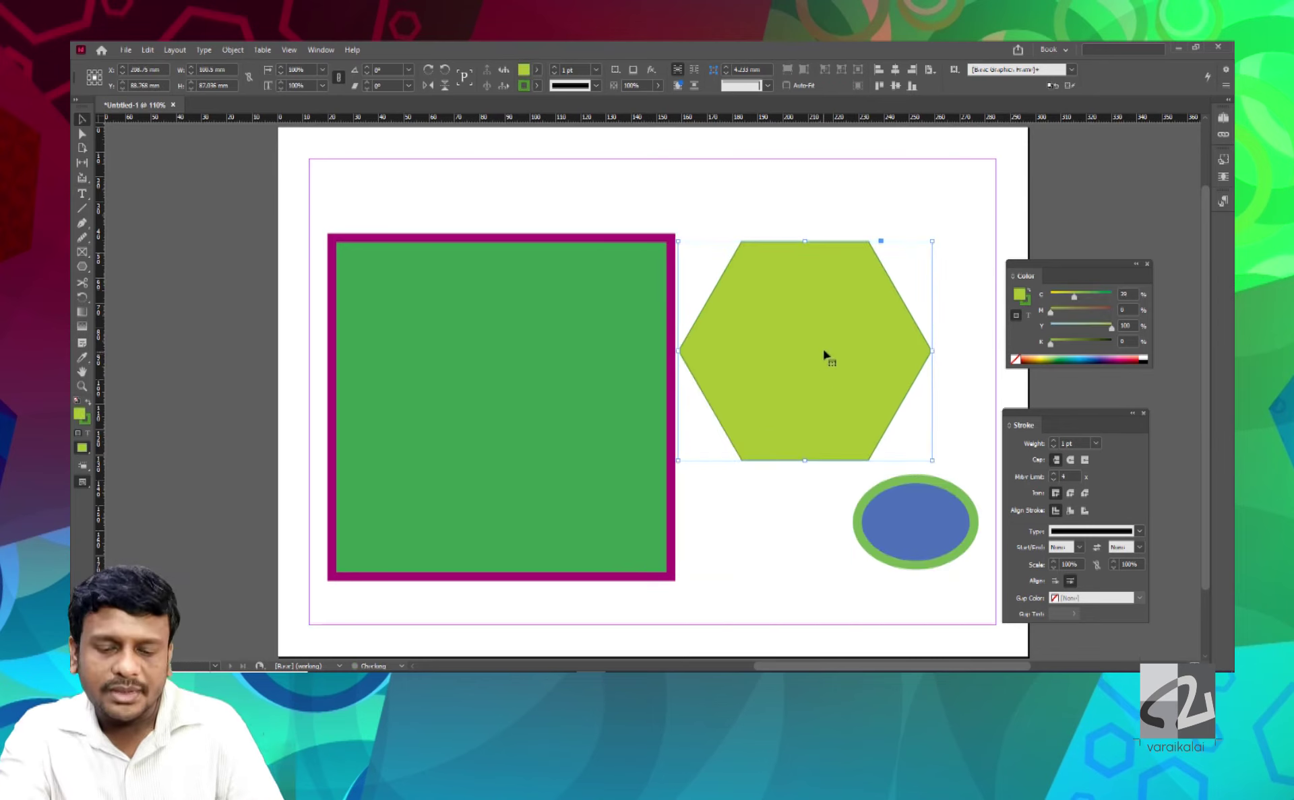
key(Delete)
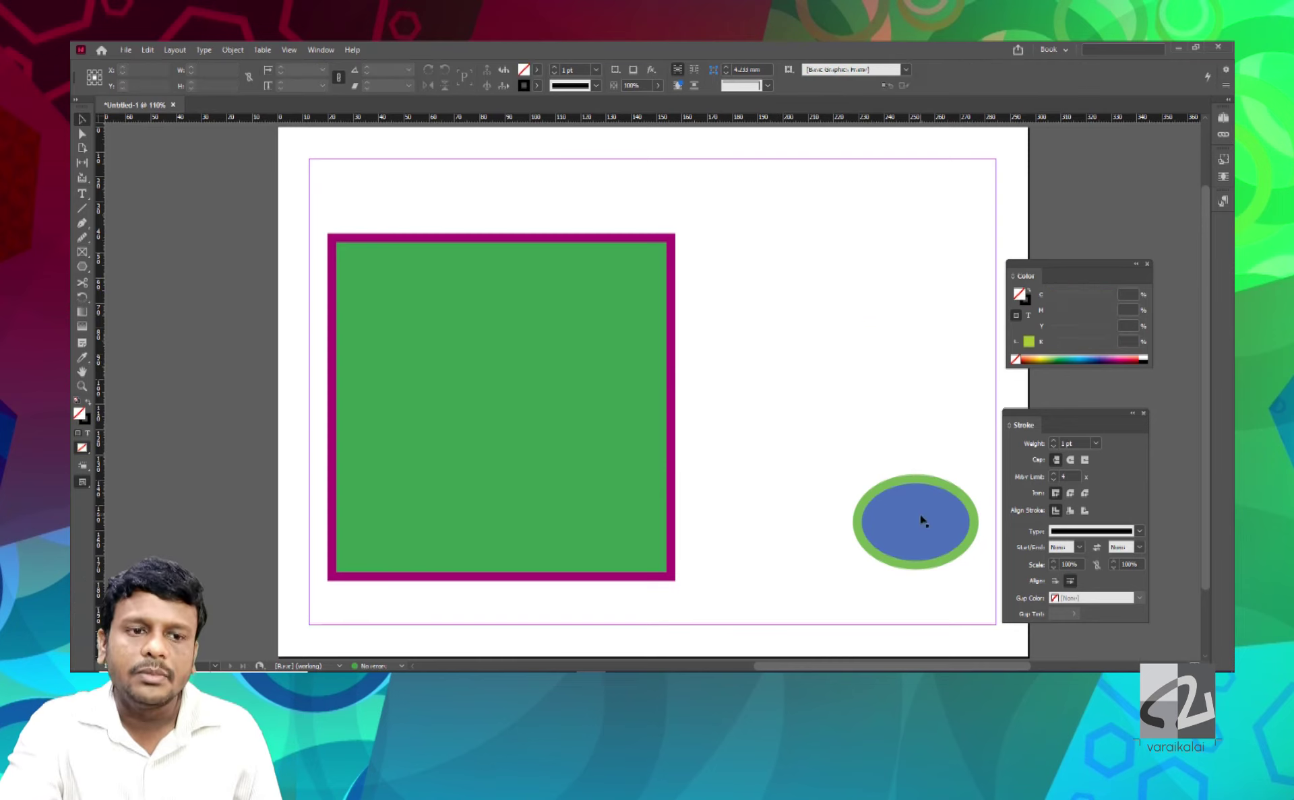
Step: Move the square toward the page's center and position the blue ellipse so it overlaps the square's right edge
drag(923, 521, 793, 332)
drag(614, 382, 908, 372)
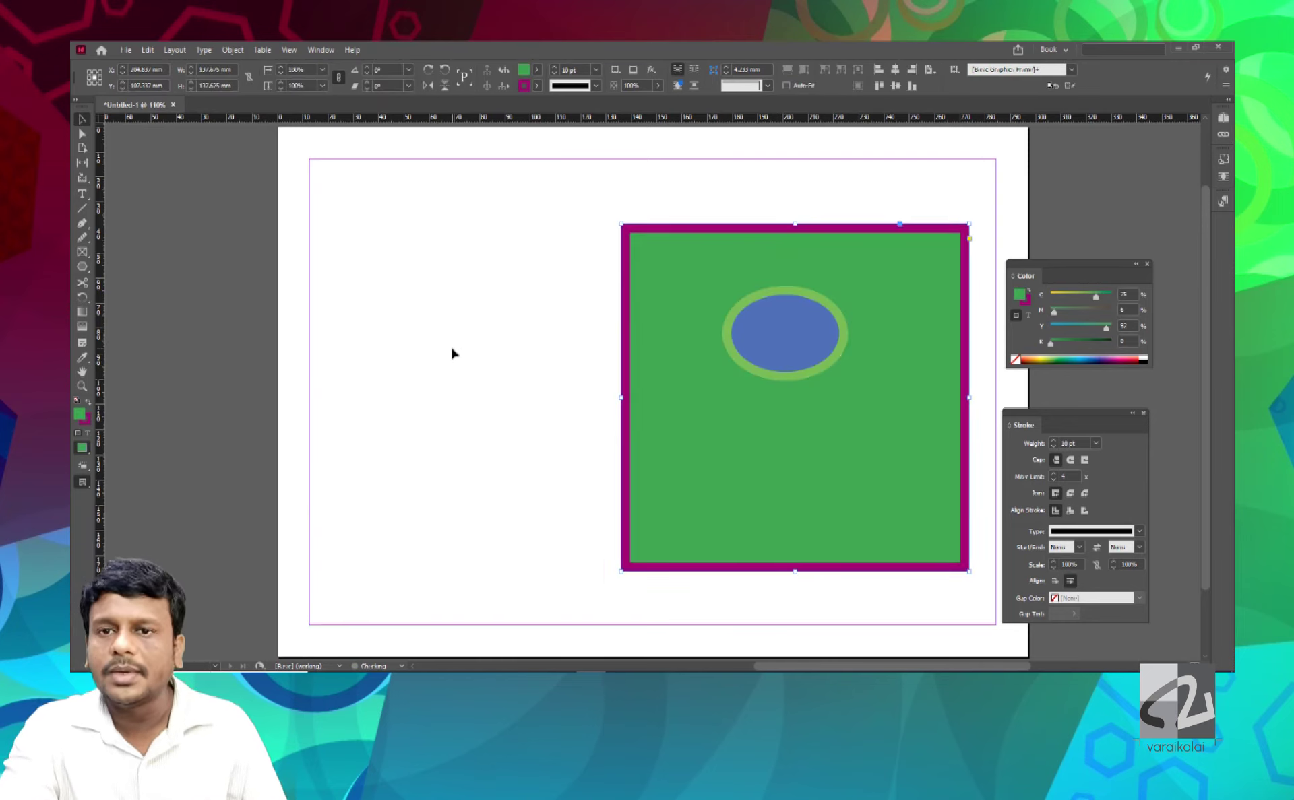
drag(800, 456, 641, 439)
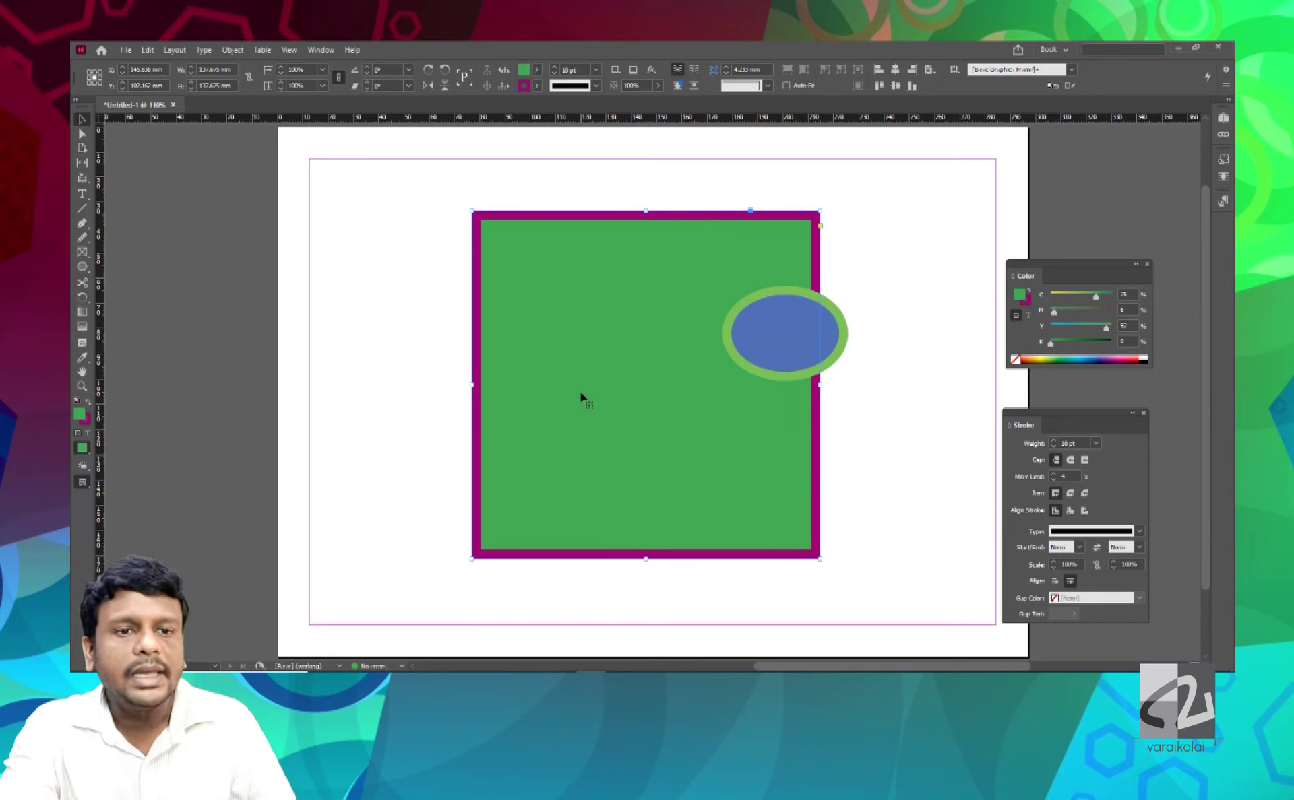
drag(823, 366, 840, 407)
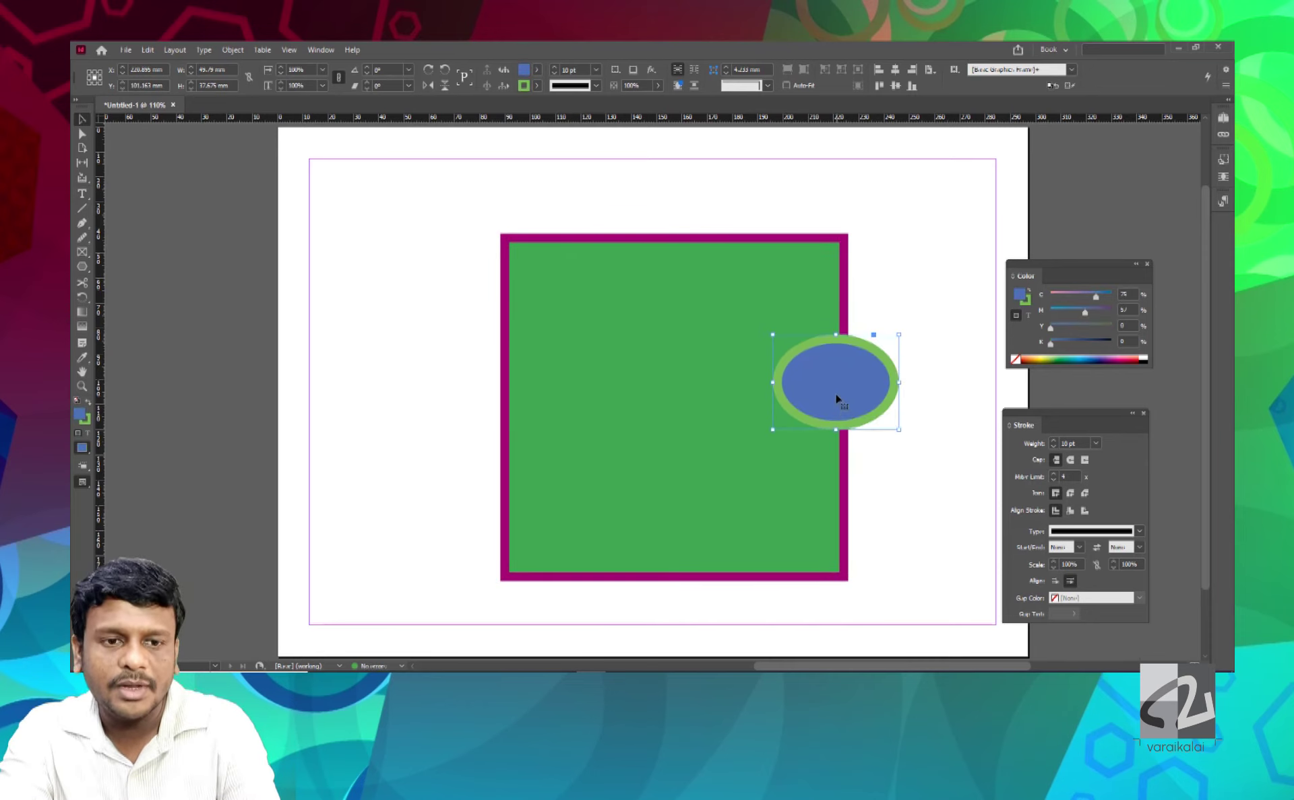
Step: Examine the blue ellipse's edges and green stroke at high magnification
key(ctrl+equal)
key(ctrl+equal)
key(ctrl+equal)
key(ctrl+equal)
key(ctrl+equal)
key(ctrl+equal)
key(ctrl+equal)
key(ctrl+equal)
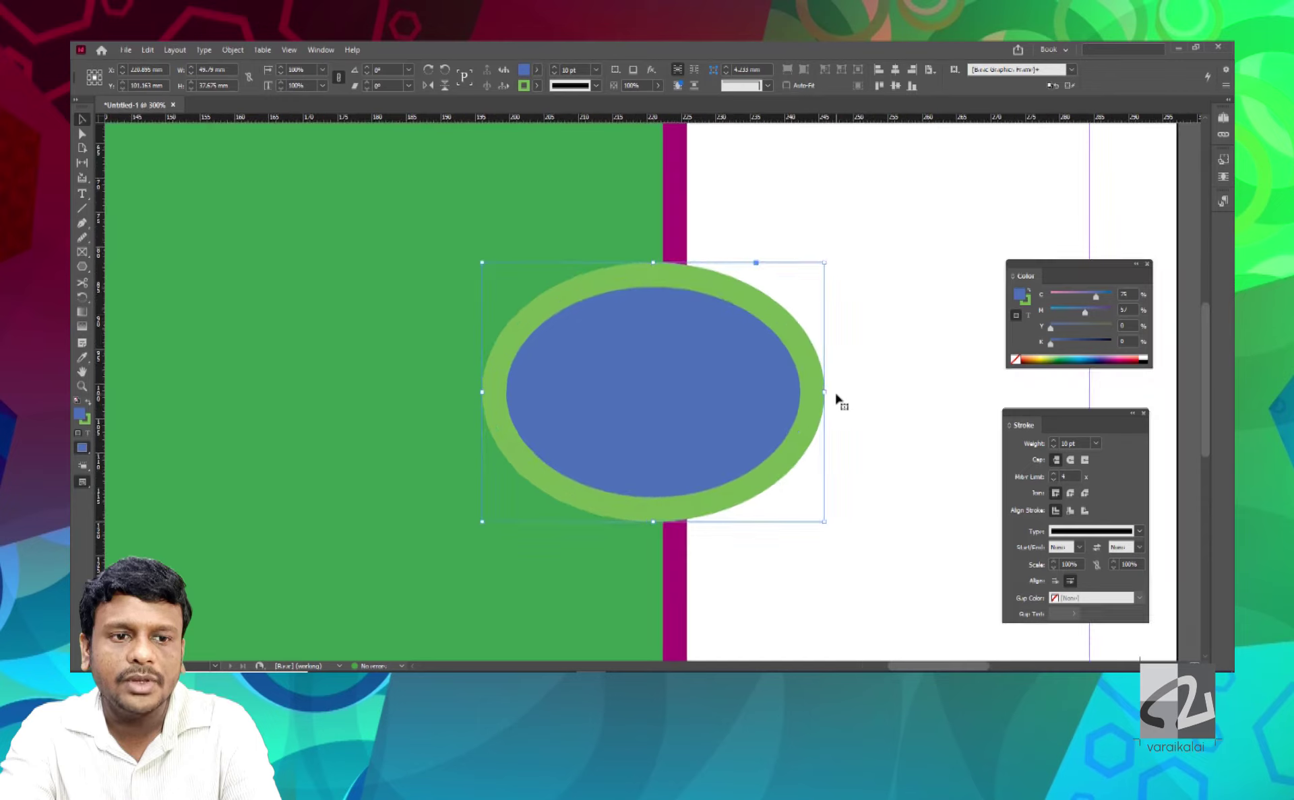
key(ctrl+equal)
key(ctrl+equal)
key(ctrl+equal)
key(ctrl+equal)
key(ctrl+equal)
key(ctrl+minus)
key(ctrl+minus)
key(ctrl+minus)
key(ctrl+minus)
key(ctrl+minus)
key(ctrl+minus)
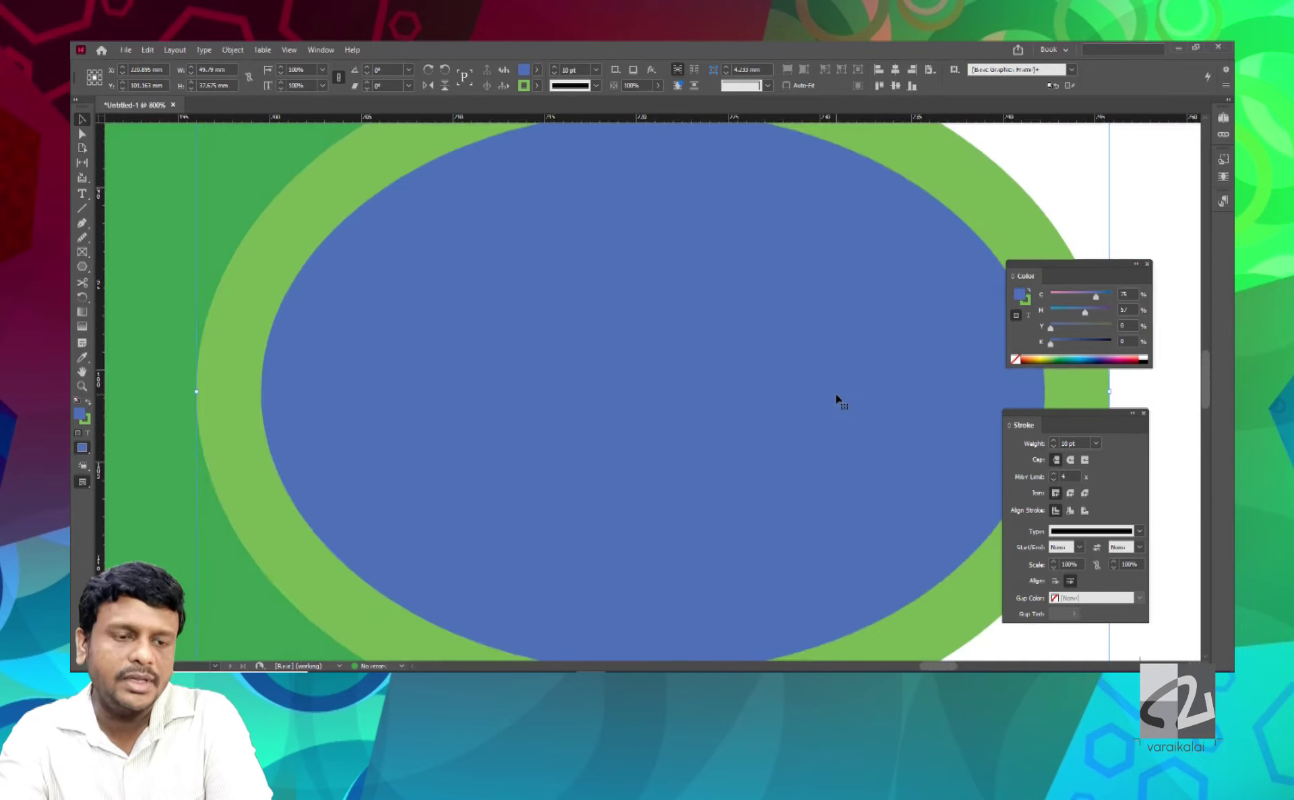
Step: Examine the blue ellipse at lower and higher magnifications, finishing with the whole page fitted in view
key(ctrl+minus)
key(ctrl+minus)
key(ctrl+minus)
key(ctrl+minus)
key(ctrl+equal)
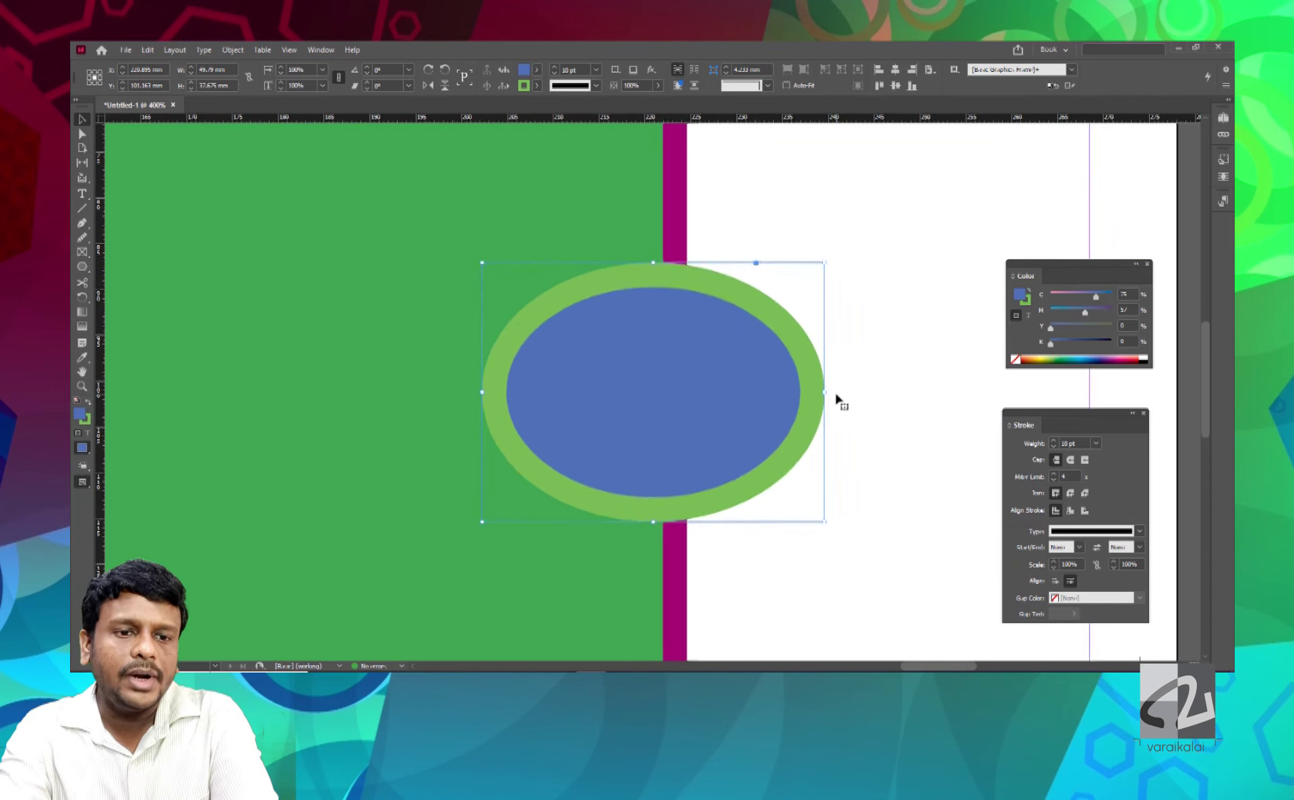
key(ctrl+equal)
key(ctrl+equal)
key(ctrl+equal)
key(ctrl+equal)
key(ctrl+0)
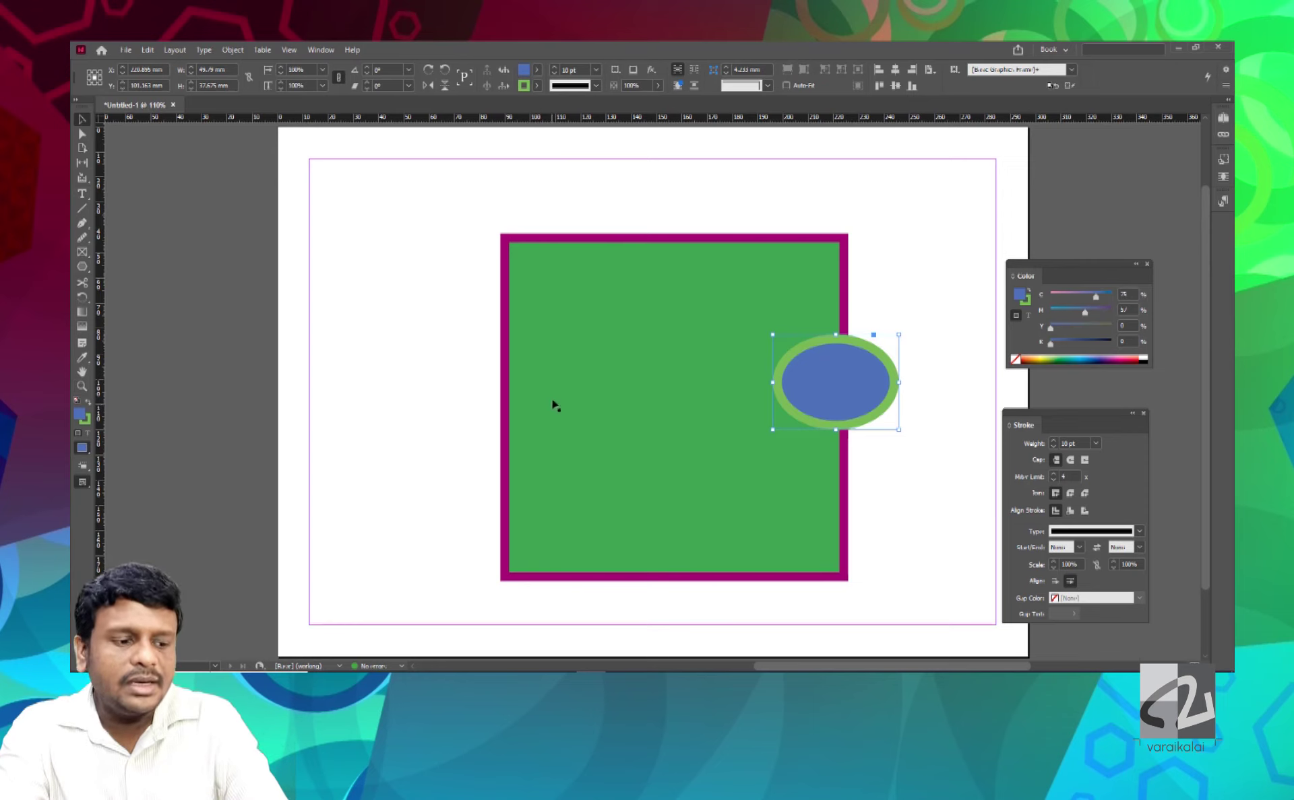
Step: Inspect the blue ellipse up close by framing its area with the Zoom tool, fitting the whole page between the two close-ups
key(z)
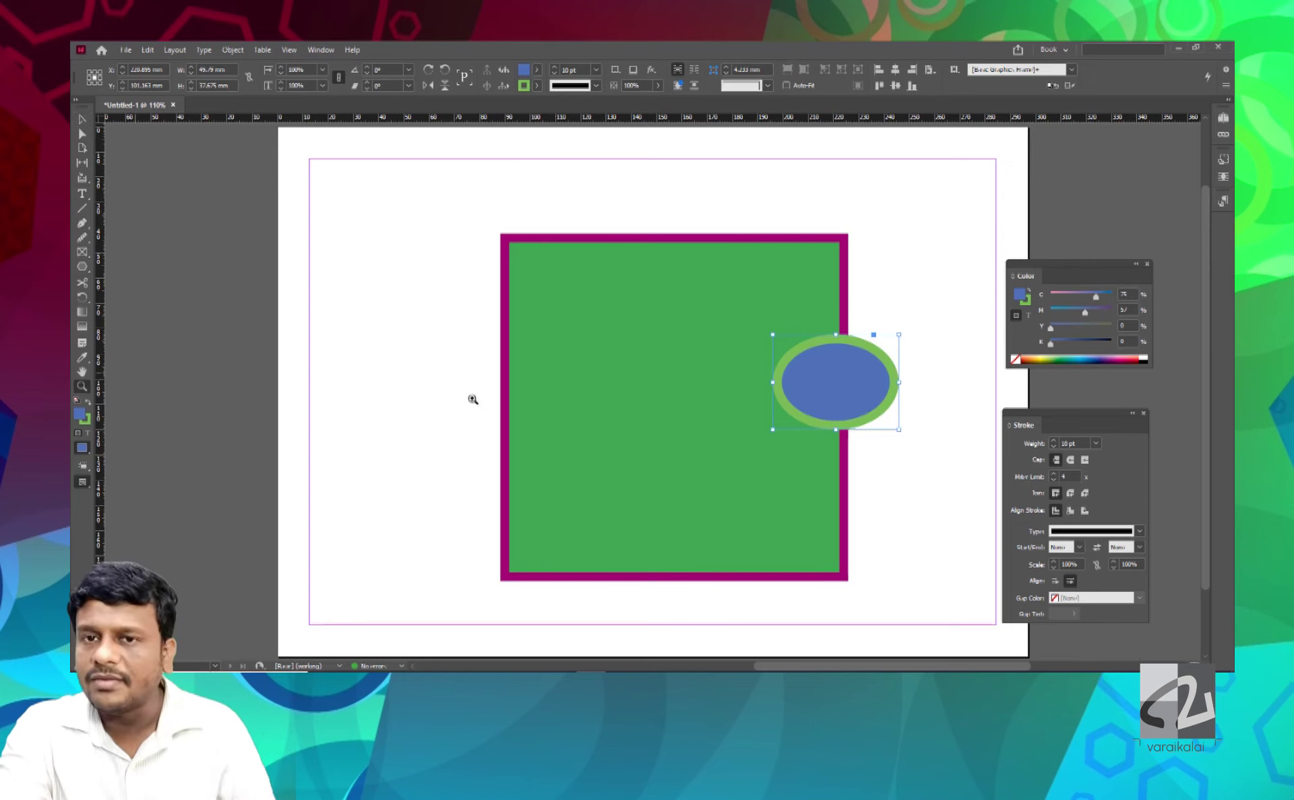
drag(754, 309, 864, 439)
click(851, 386)
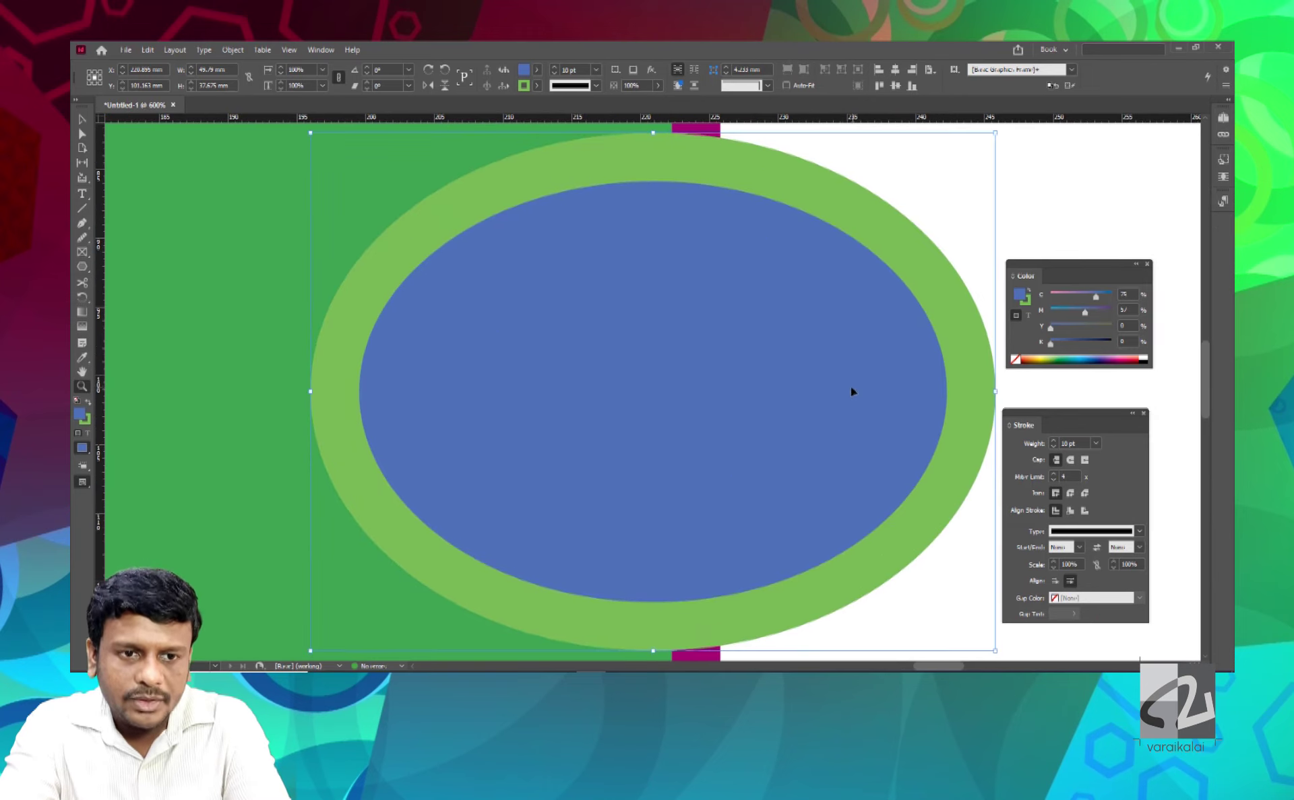
click(839, 386)
drag(868, 385, 594, 381)
key(ctrl+0)
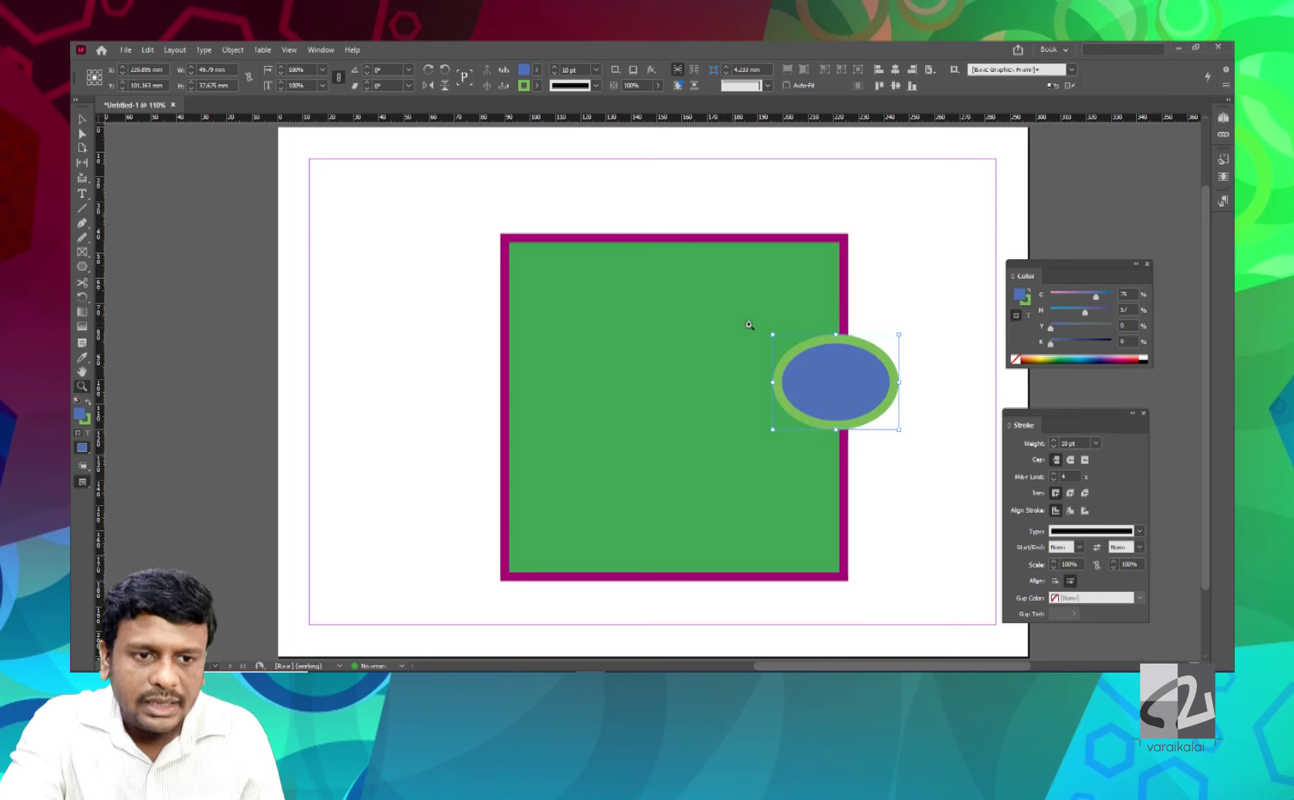
drag(746, 319, 925, 438)
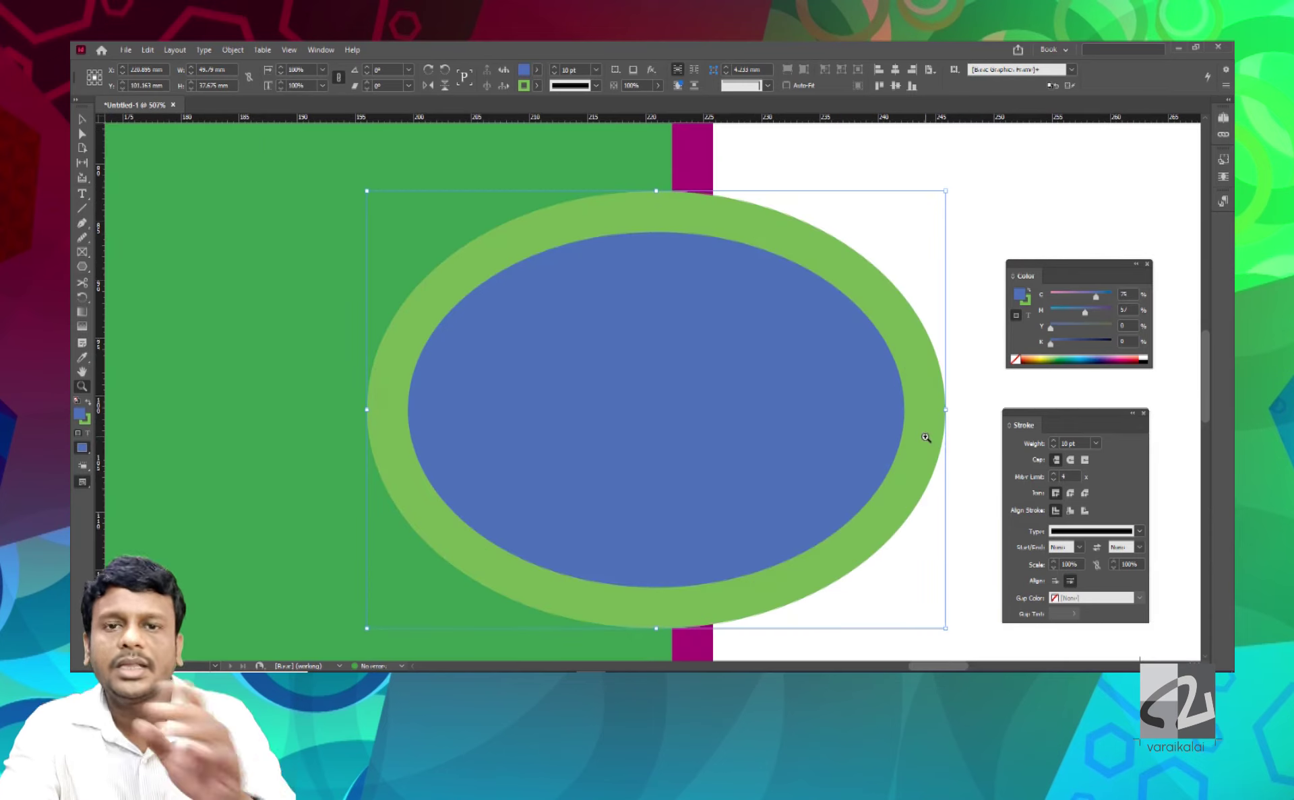